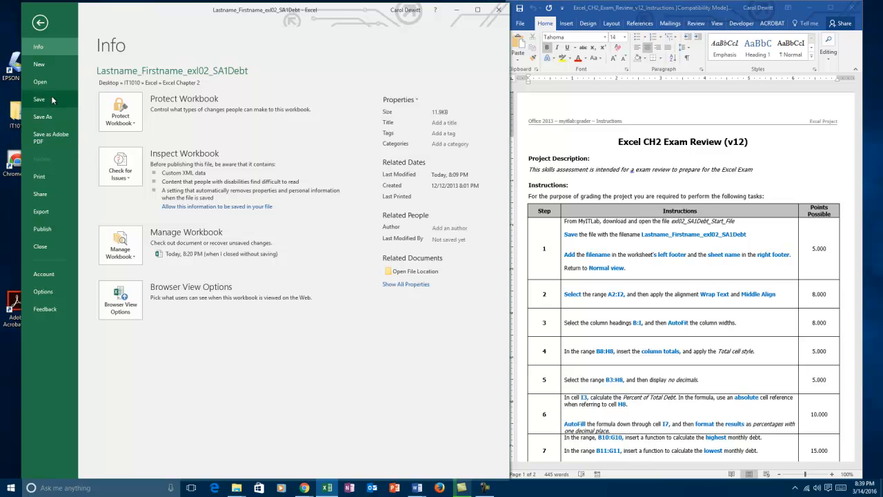
- Start saving a copy of the workbook and browse to Desktop > IT1010 > Excel > Excel Chapter 2
click(43, 117)
double_click(137, 111)
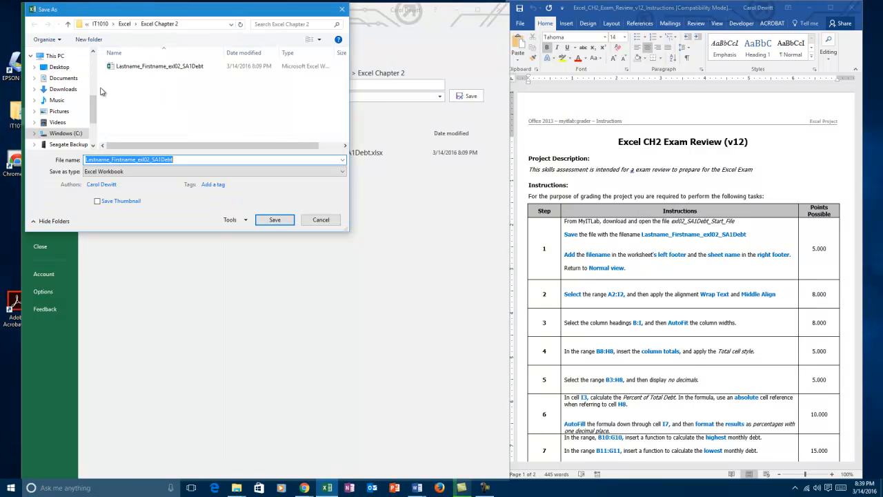
click(69, 68)
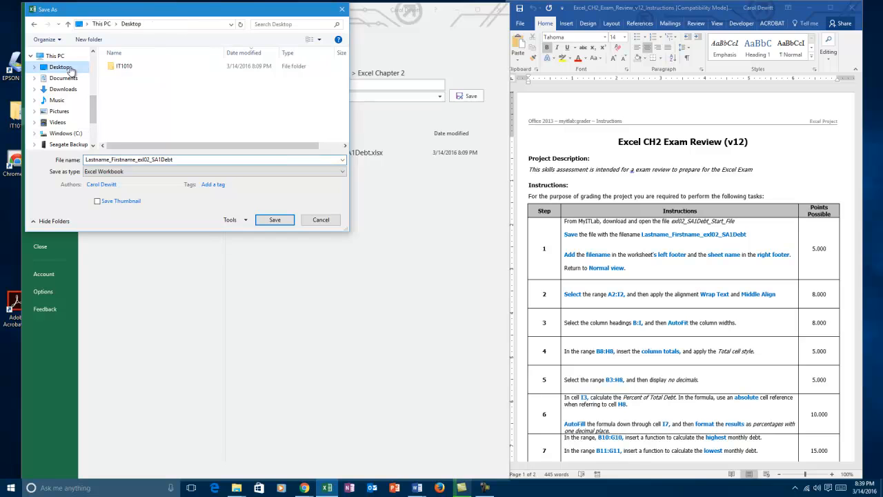
double_click(137, 69)
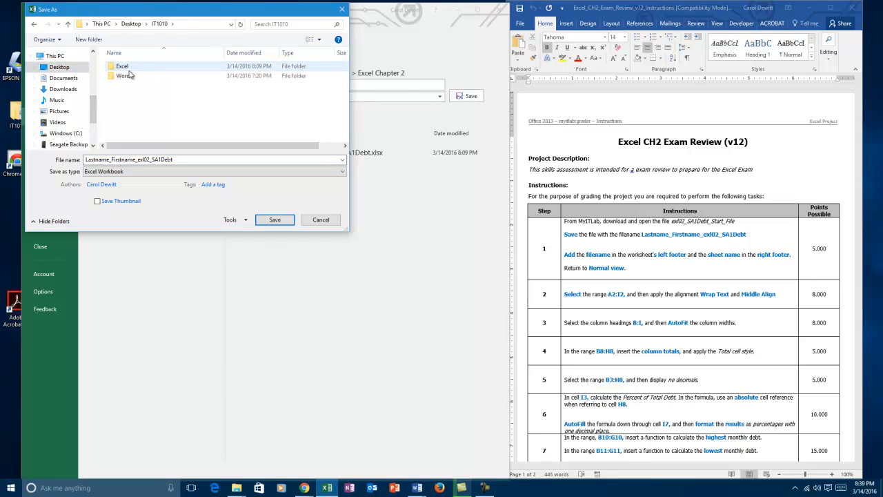
double_click(129, 69)
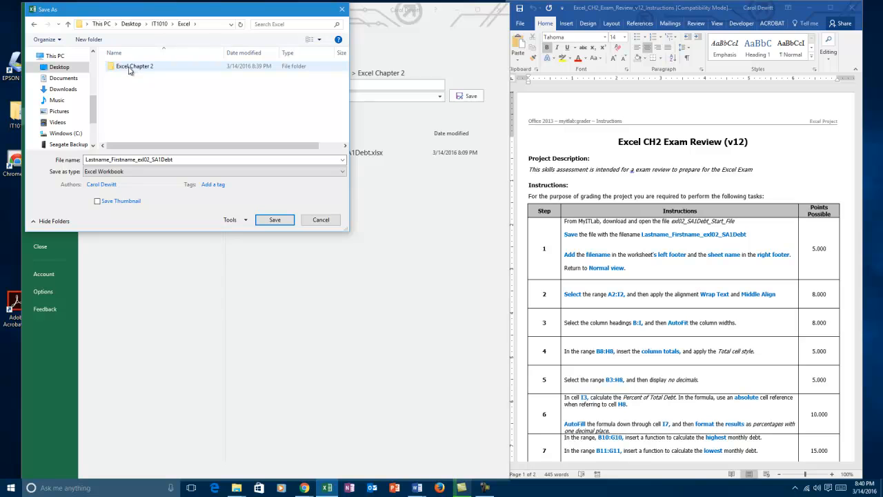
double_click(137, 71)
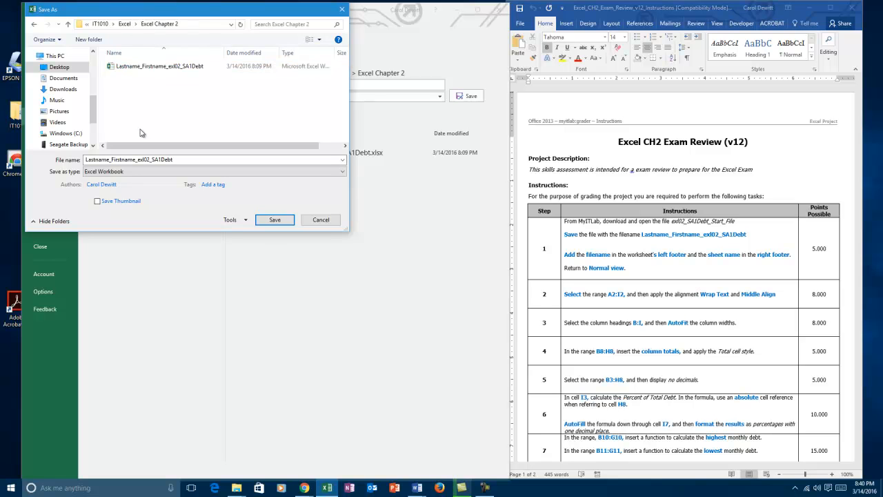
- Save the workbook as Lastname_Firstname_exl02_SA1Debt, replacing the existing file of that name
double_click(183, 158)
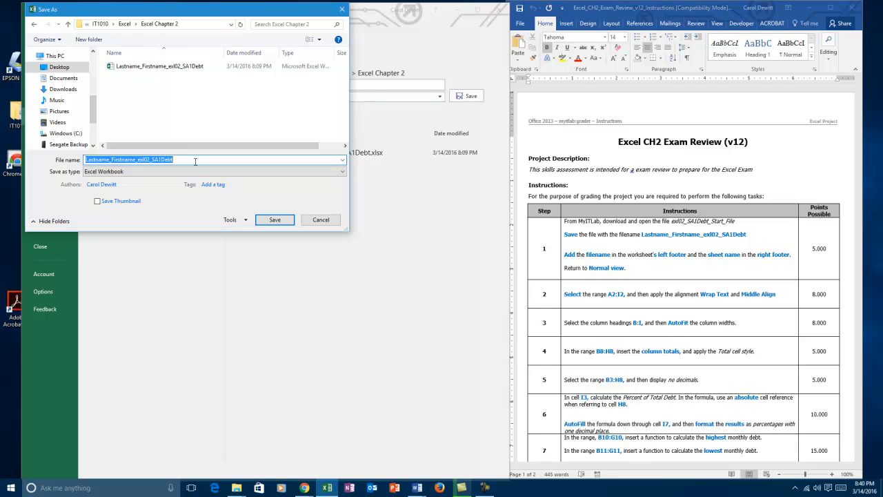
text(Lastname)
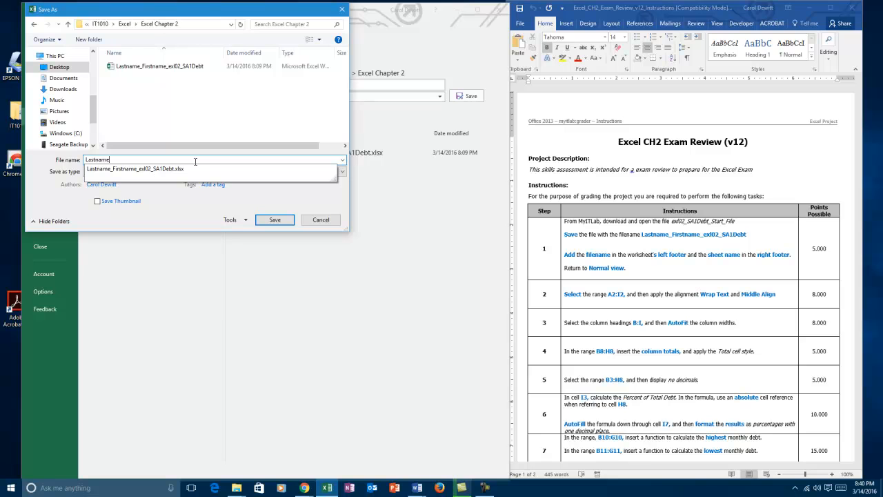
text(_Fri)
key(BackSpace)
key(BackSpace)
text(irtn)
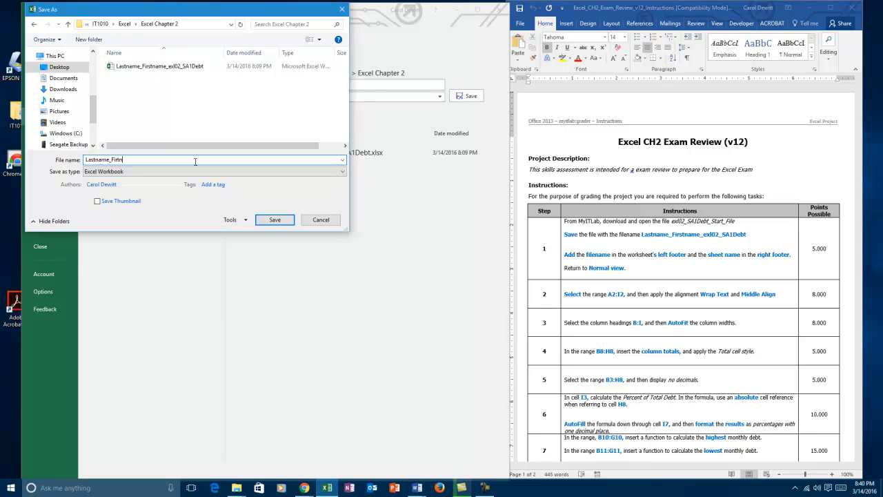
key(BackSpace)
key(BackSpace)
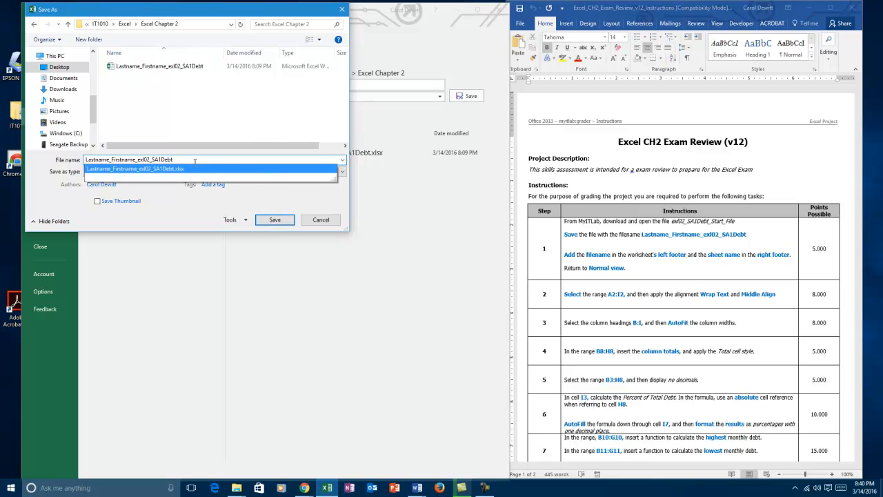
click(265, 221)
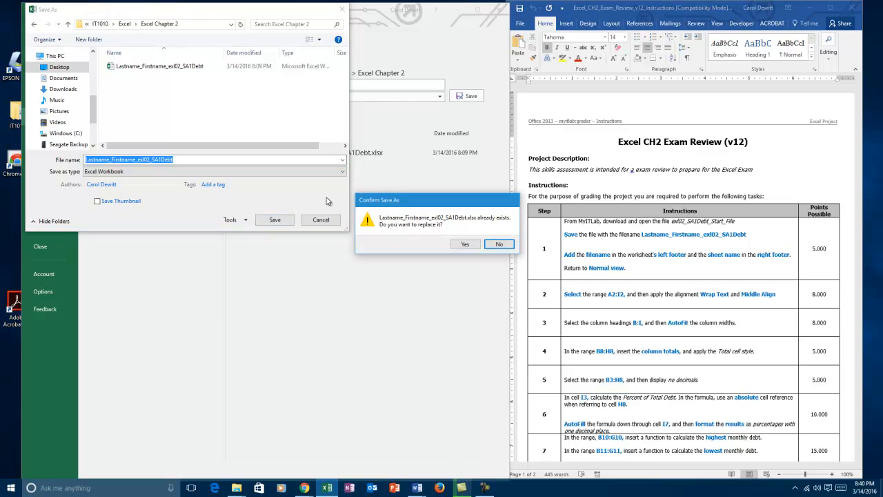
click(465, 244)
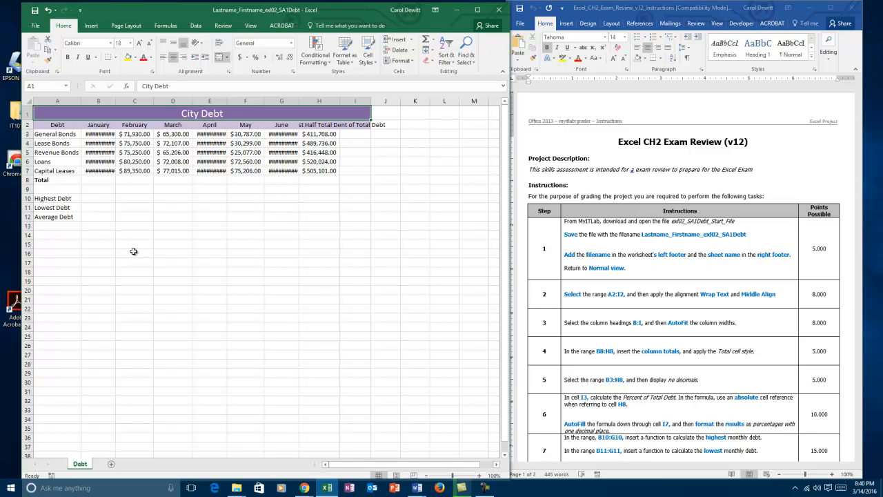
- Open the worksheet's footer for editing and insert the file name field in its left section
click(91, 26)
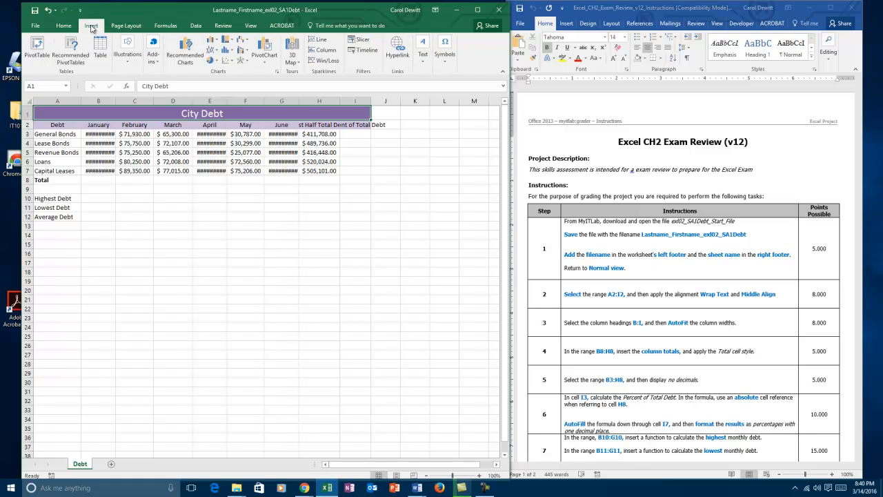
click(423, 61)
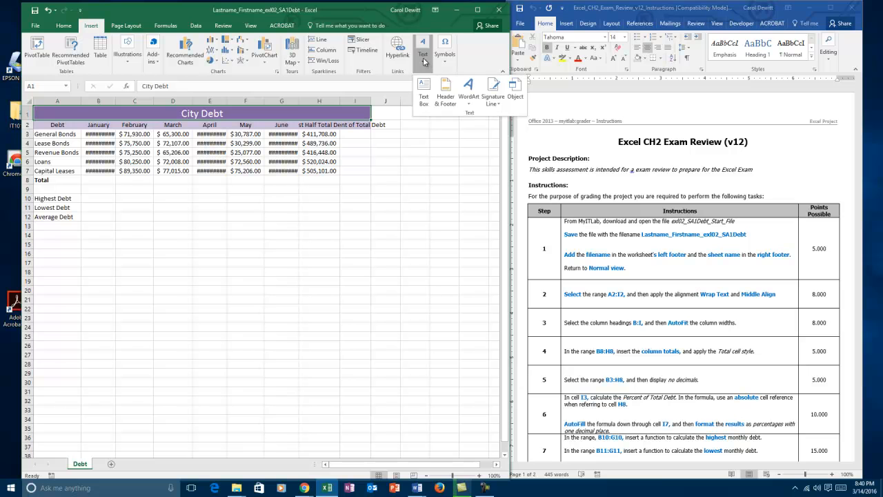
click(449, 99)
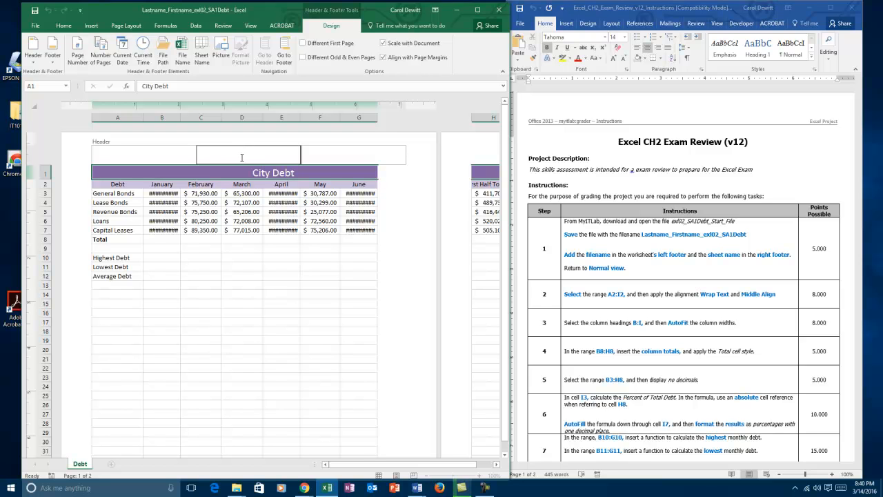
click(286, 58)
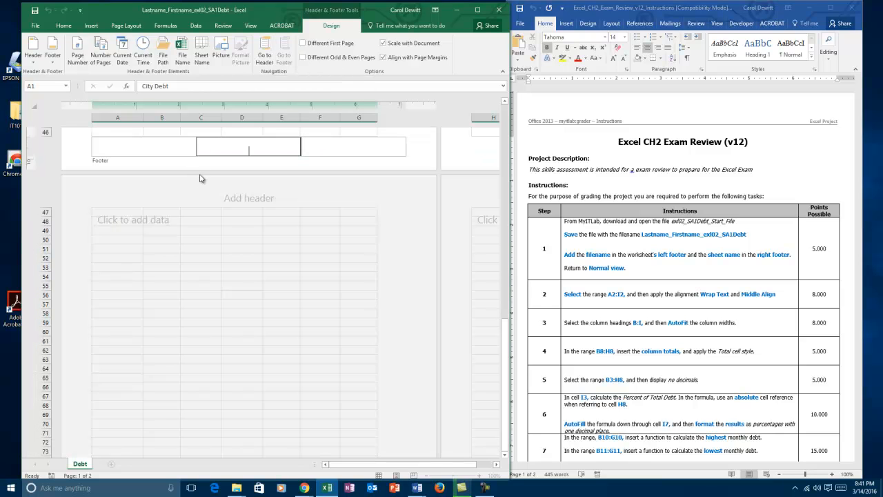
click(154, 146)
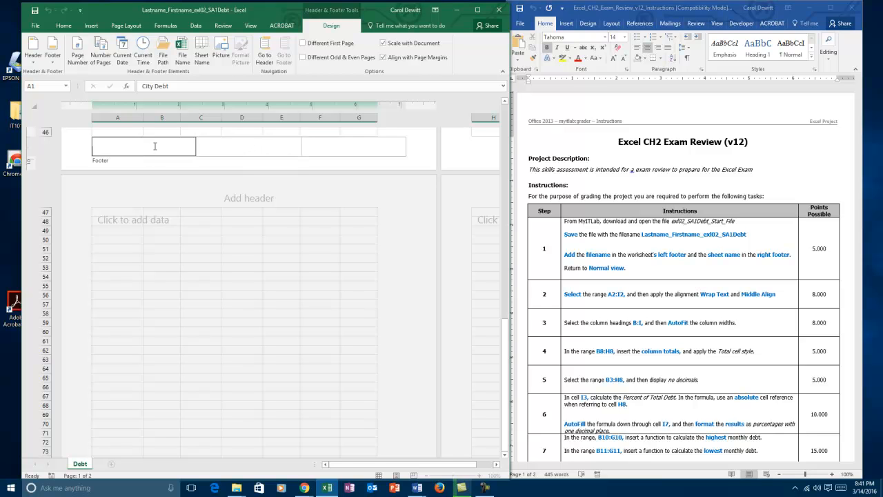
click(183, 62)
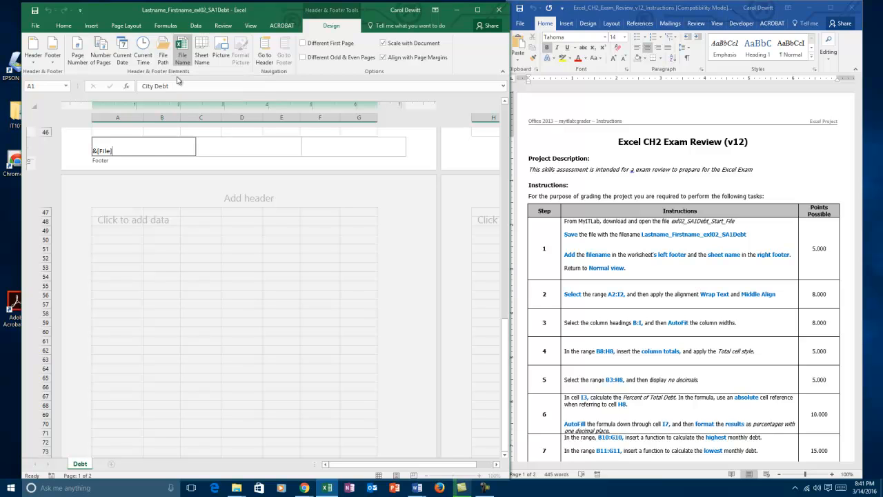
- Insert the sheet name field in the right footer section, then return to Normal view at cell A1
click(310, 149)
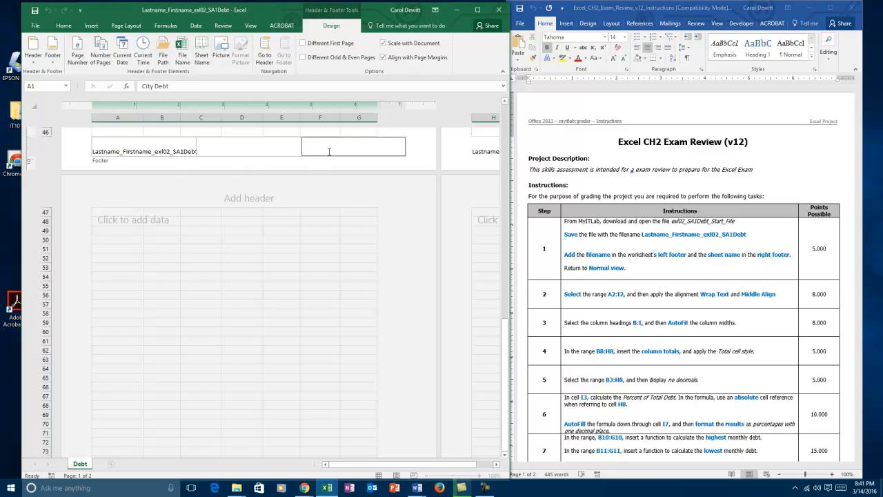
click(197, 59)
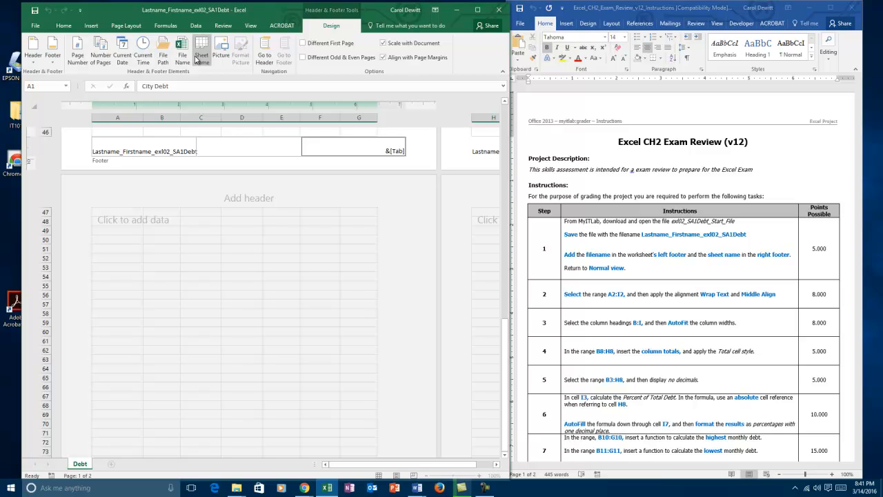
click(360, 131)
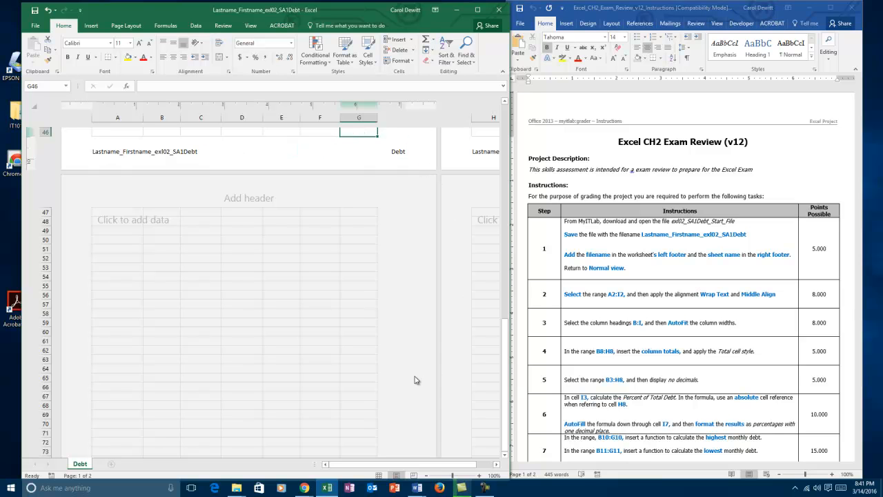
click(377, 476)
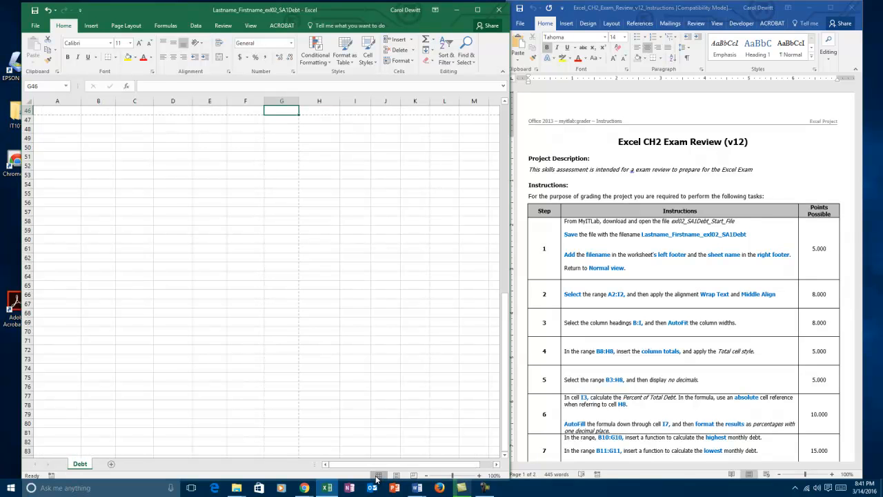
key(ctrl+Home)
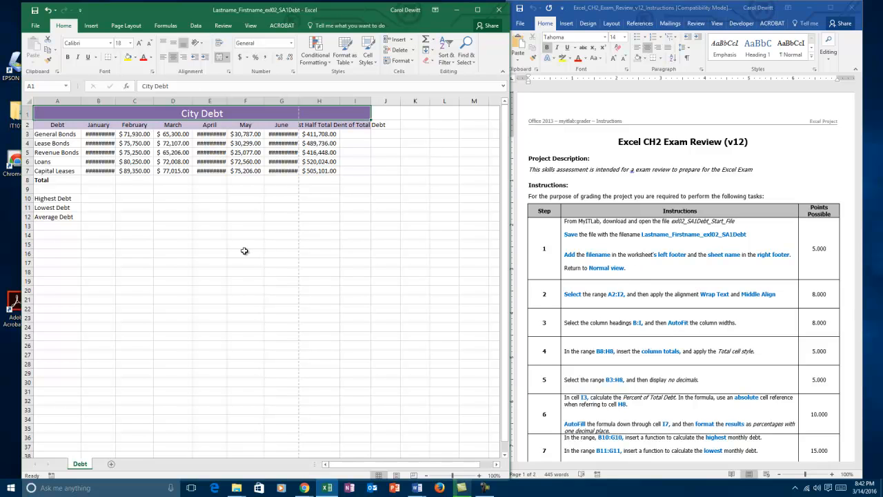
- Apply Wrap Text and Middle Align to the column headings in A2:I2
drag(51, 124, 336, 124)
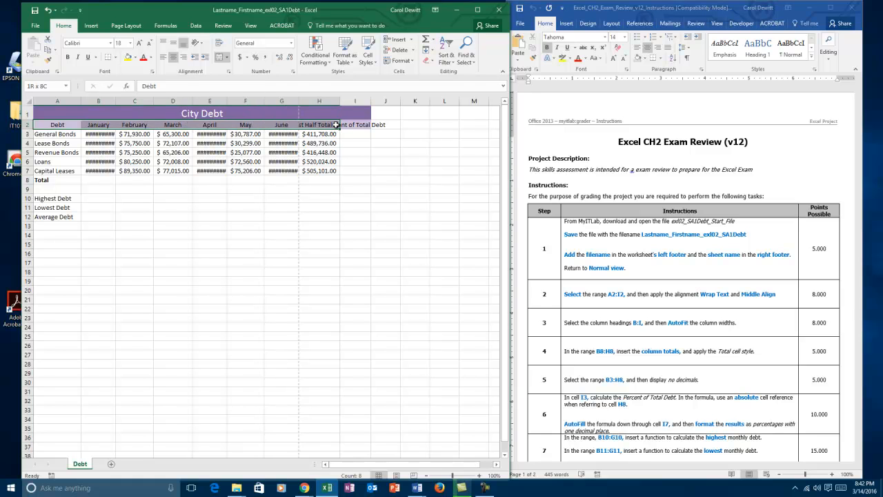
click(336, 124)
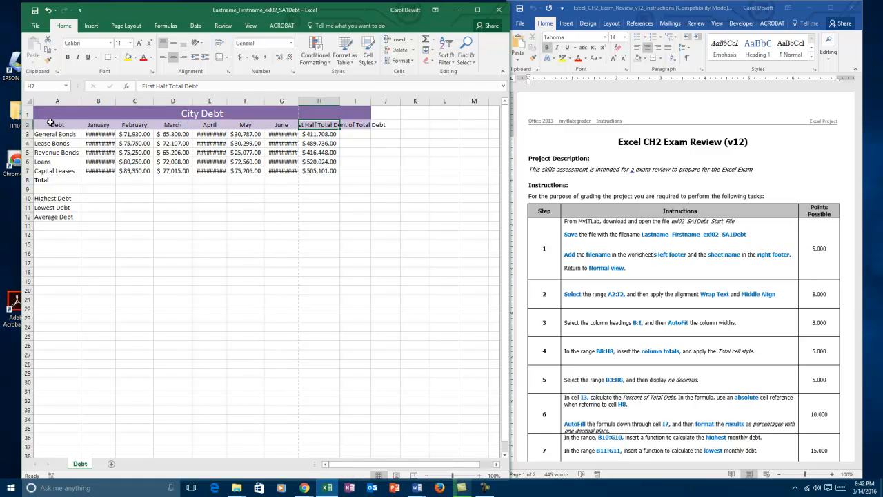
drag(51, 124, 356, 124)
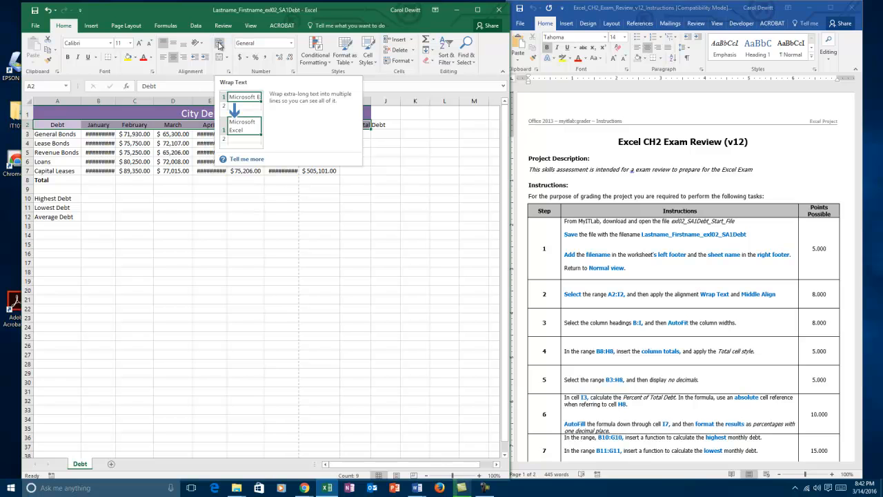
click(219, 45)
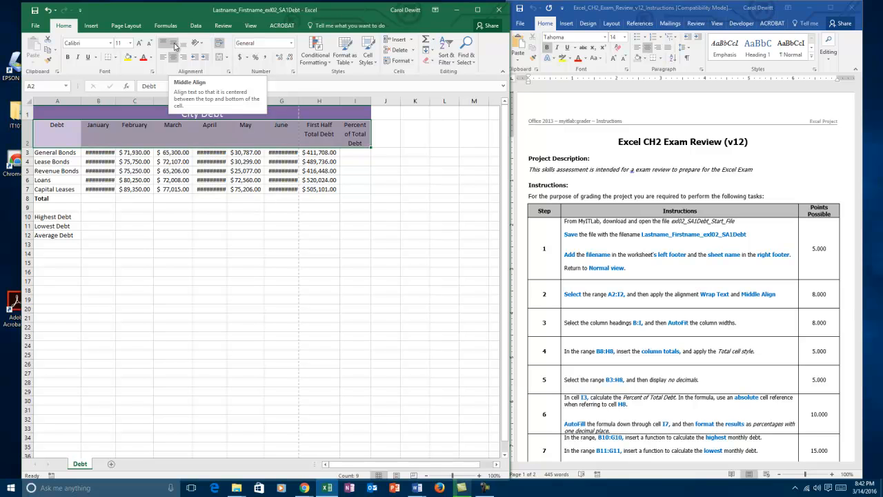
click(175, 46)
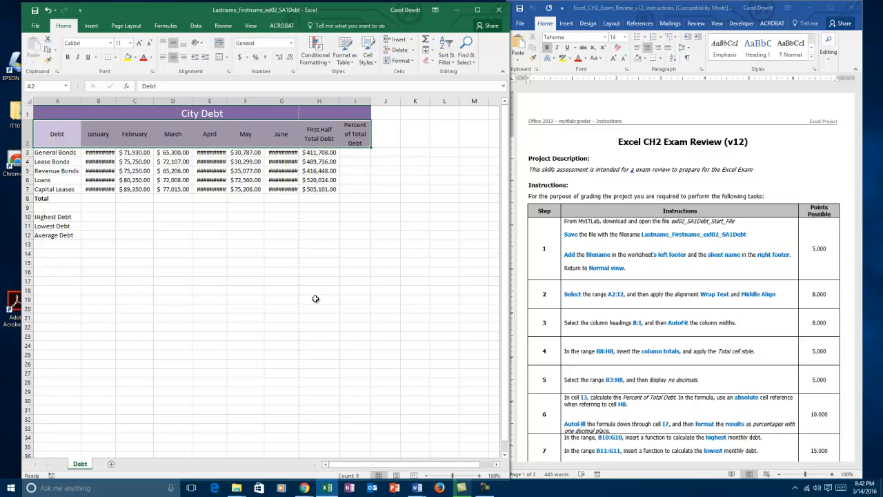
click(121, 235)
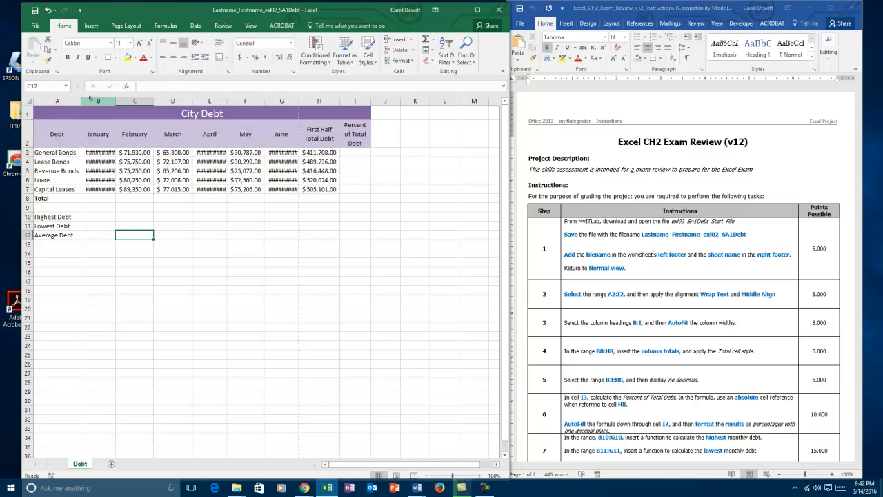
- AutoFit the widths of columns B through I
drag(96, 100, 355, 101)
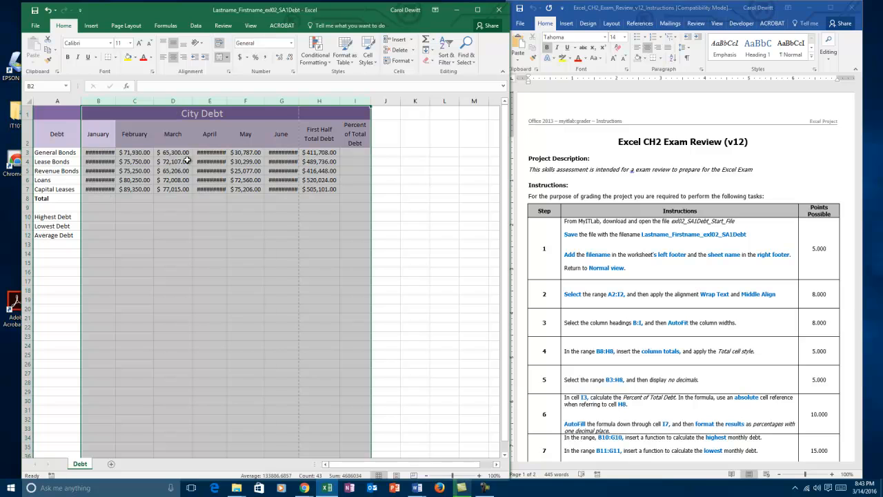
double_click(225, 100)
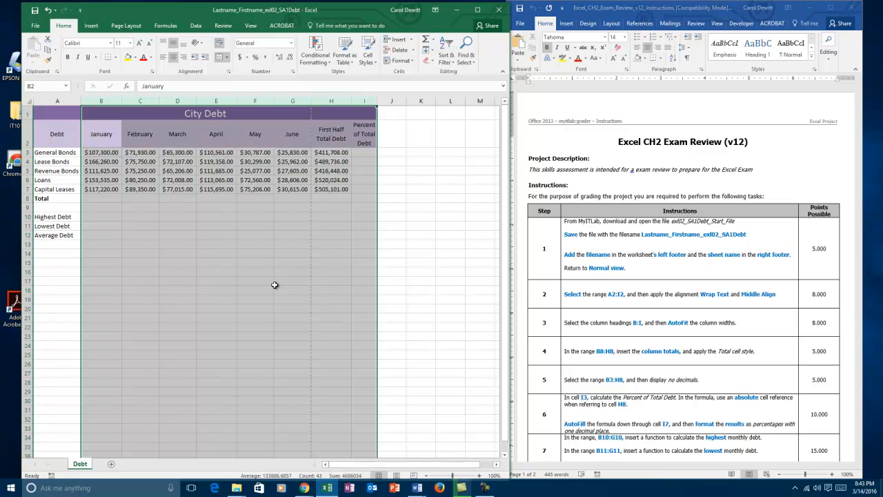
click(241, 284)
- Insert column totals with AutoSum in B8:H8 and apply the Total cell style to them
drag(112, 200, 327, 195)
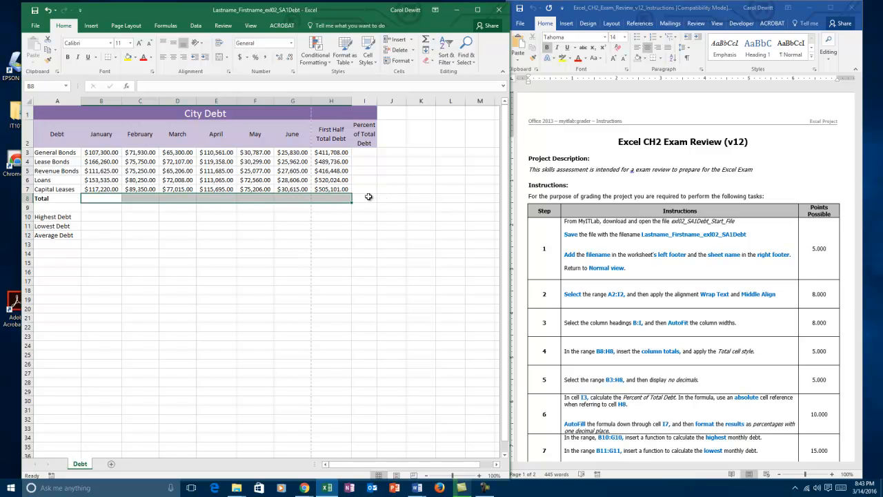
click(426, 41)
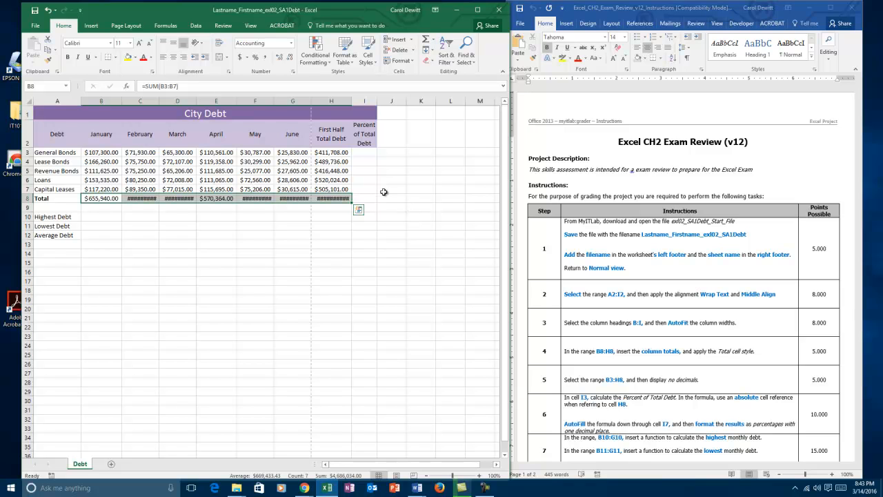
click(366, 58)
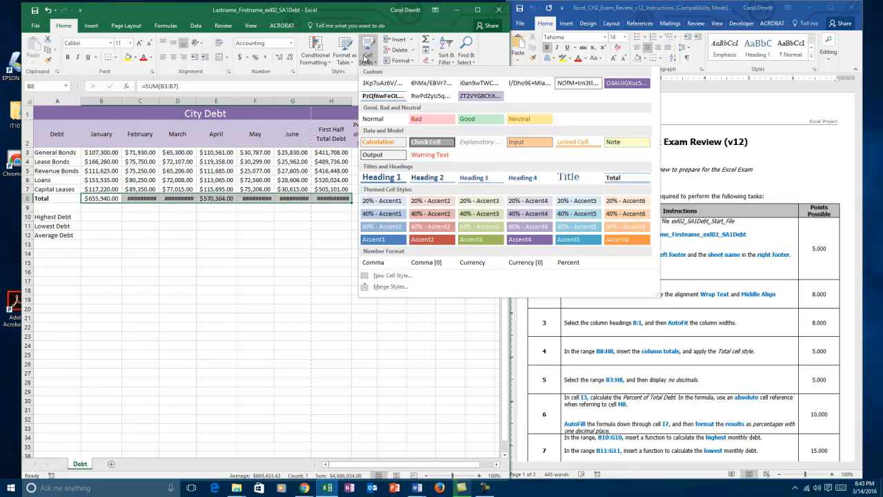
click(617, 181)
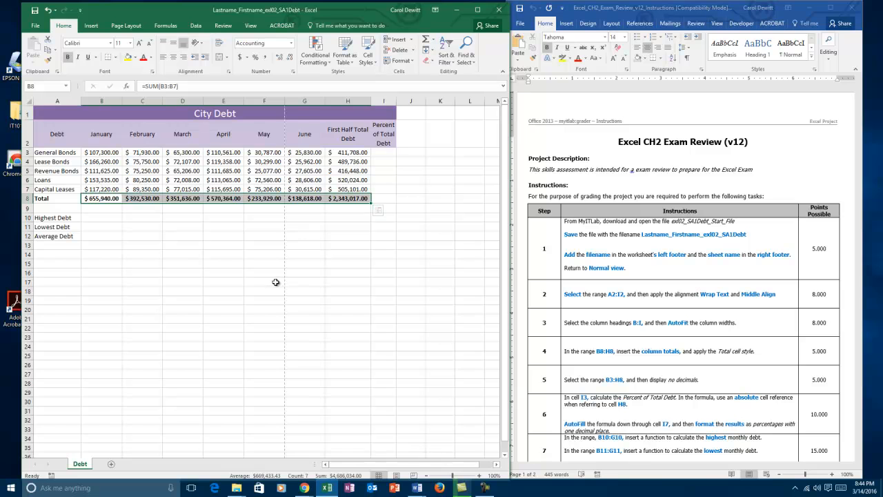
click(223, 291)
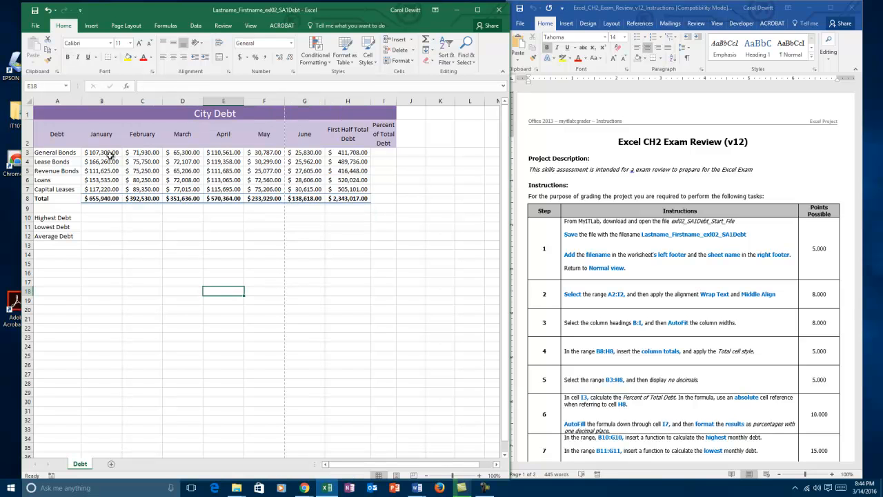
- Display the amounts in the range B3:H8 with no decimal places
drag(97, 153, 331, 198)
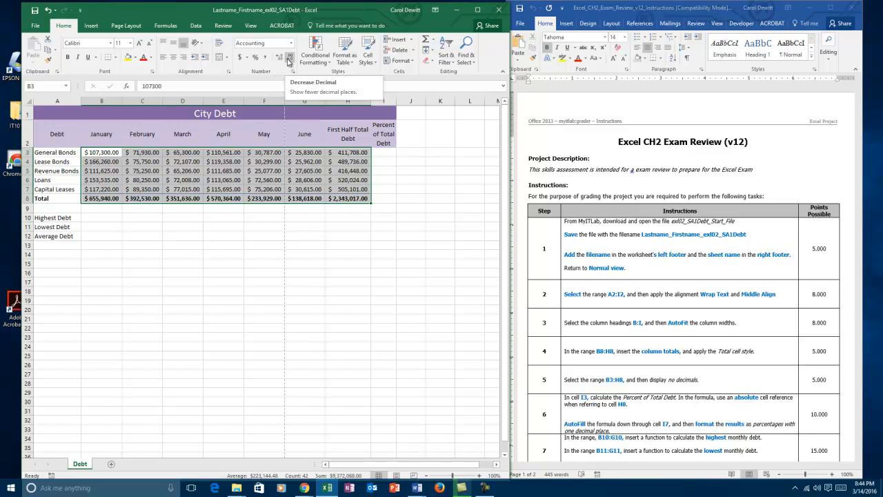
click(290, 60)
click(290, 60)
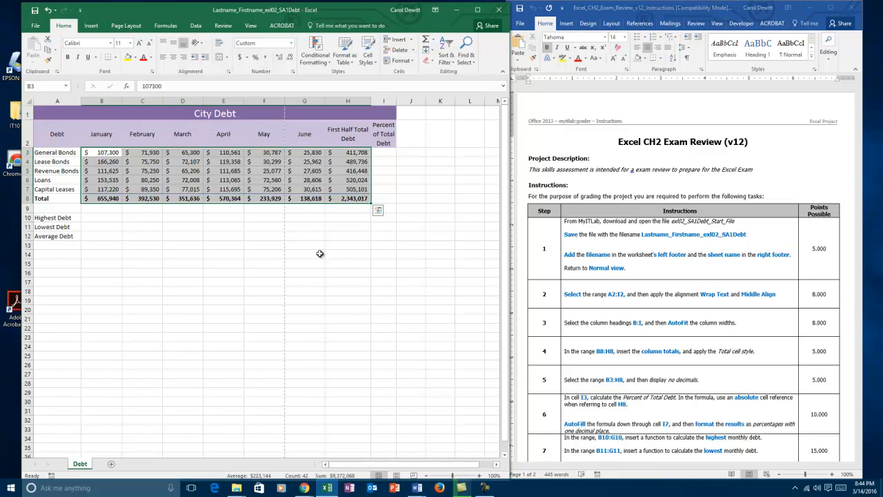
- Calculate the Percent of Total Debt in I3 with the formula =H3/$H$8, using an absolute reference to H8
click(392, 154)
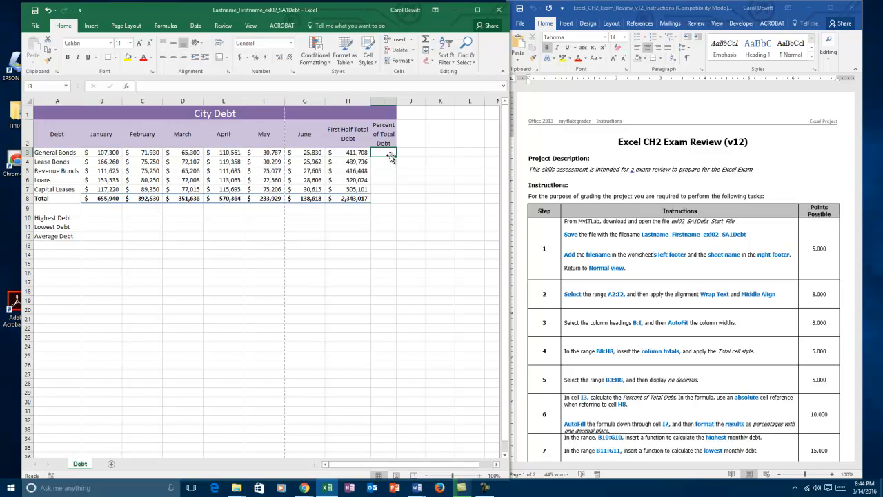
click(351, 152)
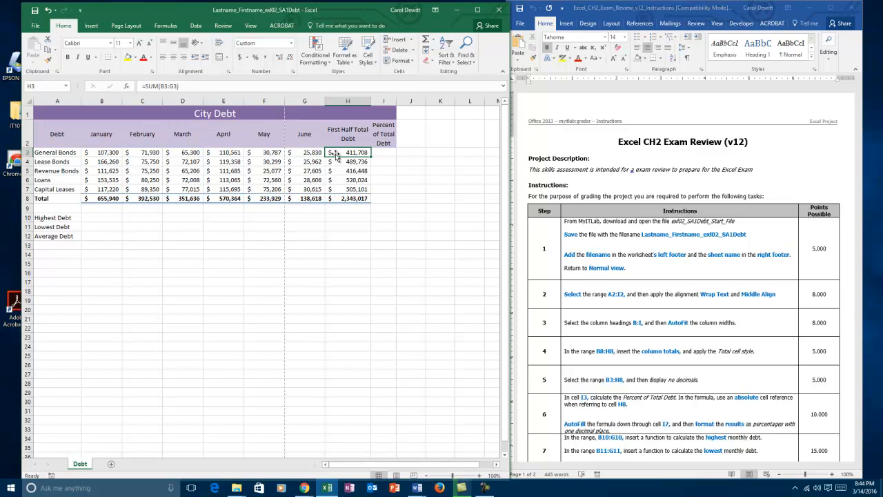
click(382, 153)
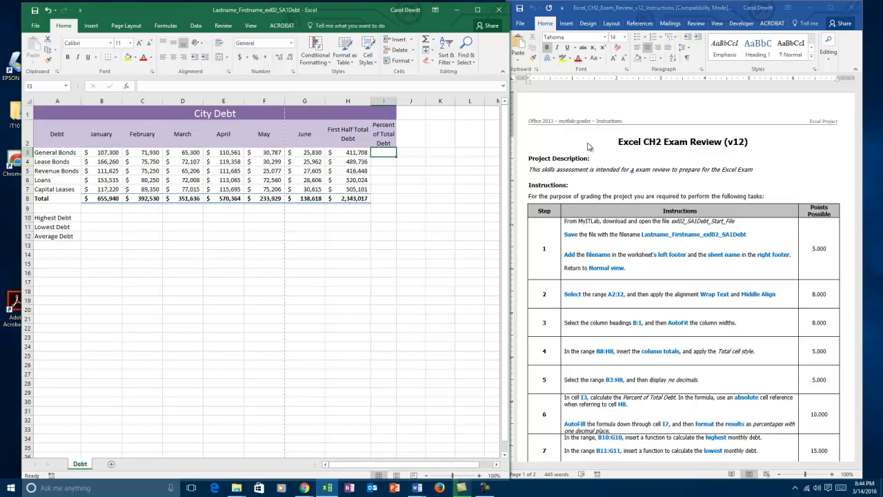
text(=)
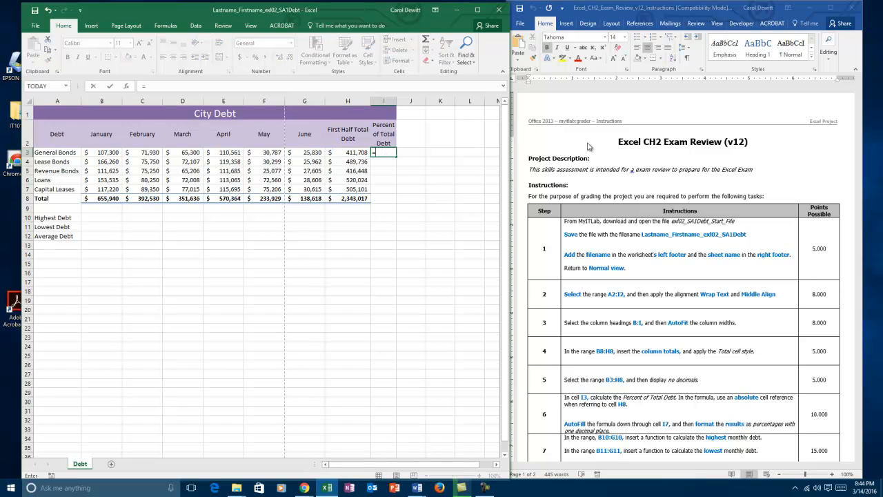
click(348, 152)
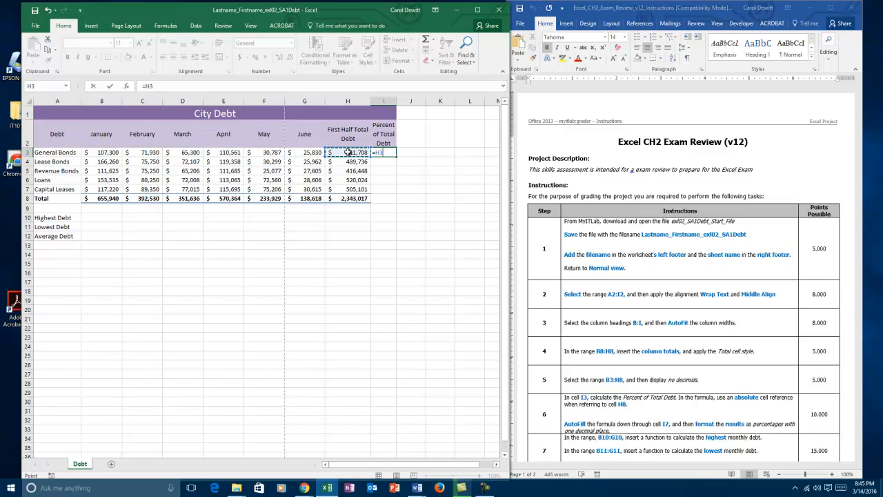
text(/)
click(348, 198)
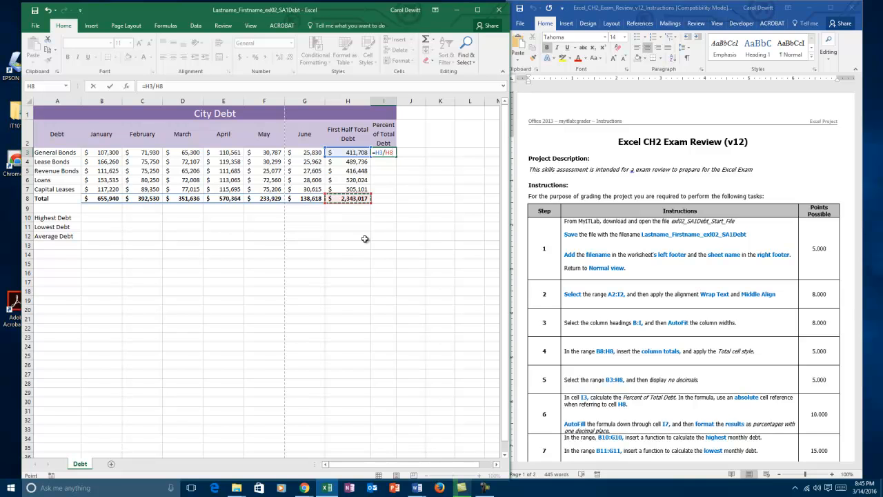
key(F4)
key(Return)
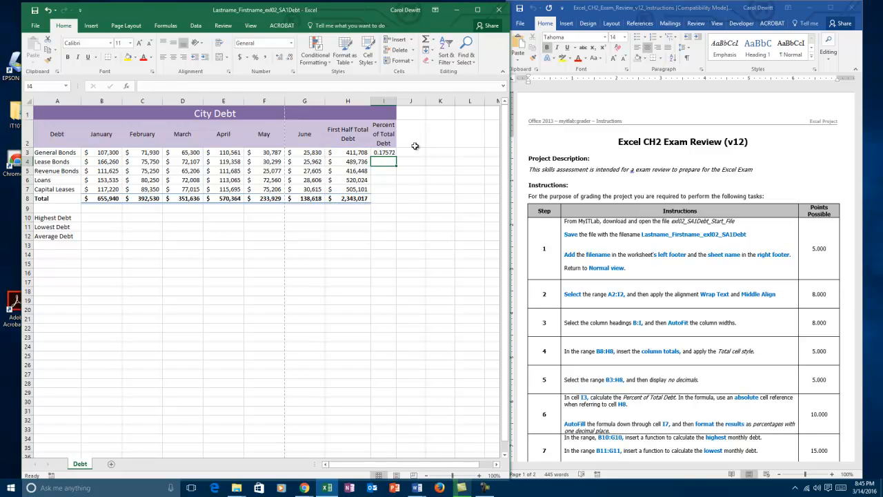
- AutoFill the I3 formula down through I7 and format the results as percentages with one decimal place
click(385, 152)
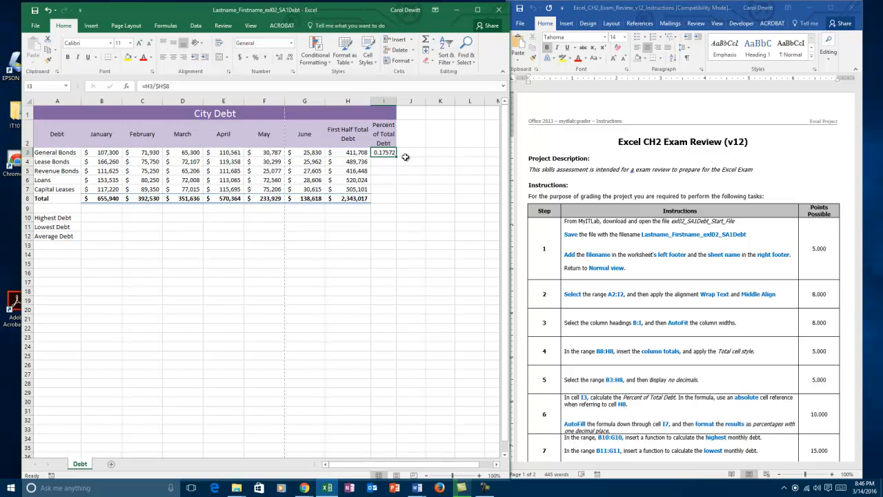
drag(397, 158, 389, 192)
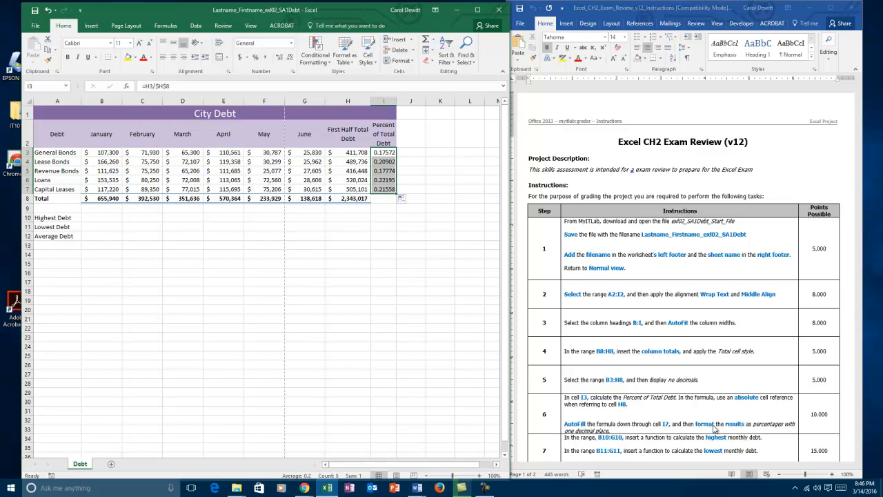
click(256, 57)
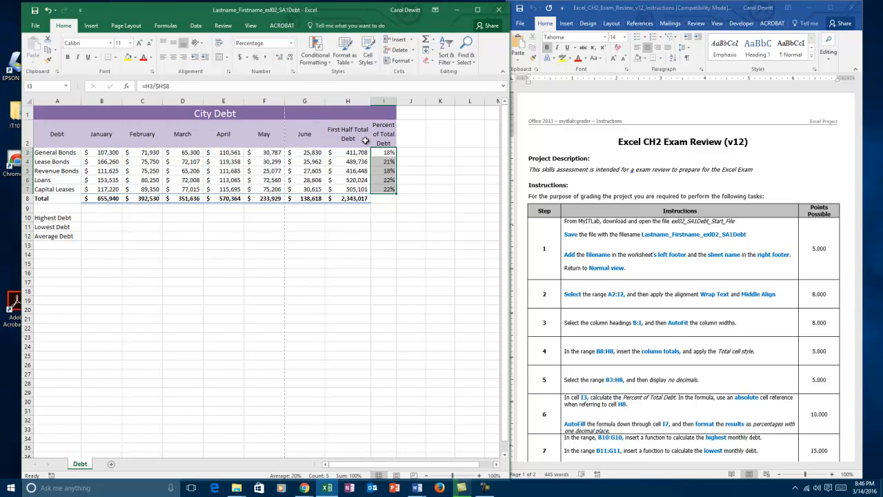
click(280, 59)
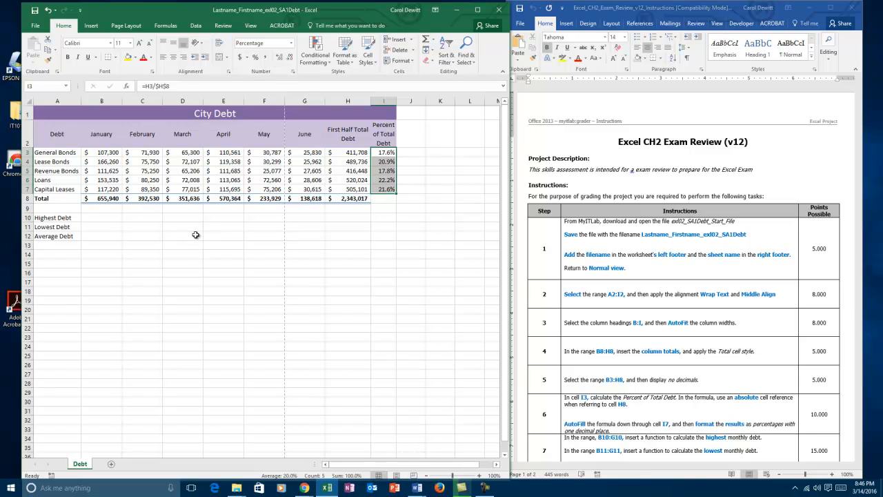
- Consult step 7 of the instructions and insert a MAX function in B10 for the highest January debt, using the range B3:B7
click(97, 218)
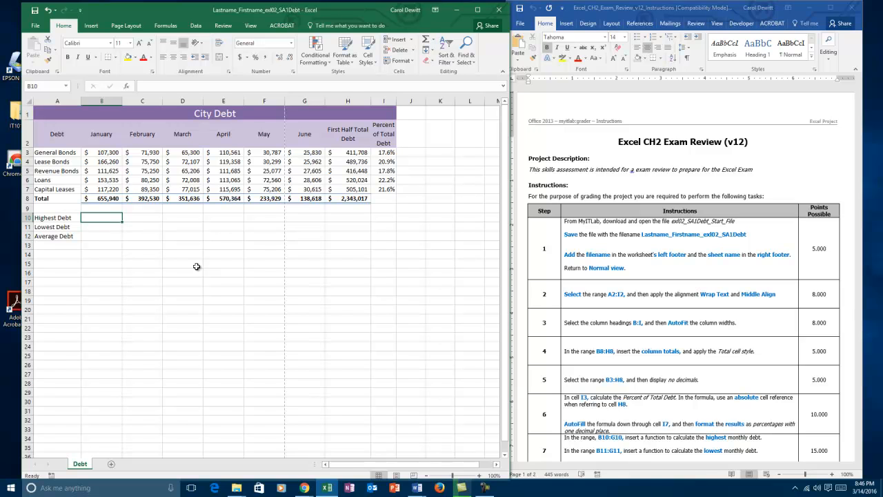
click(729, 349)
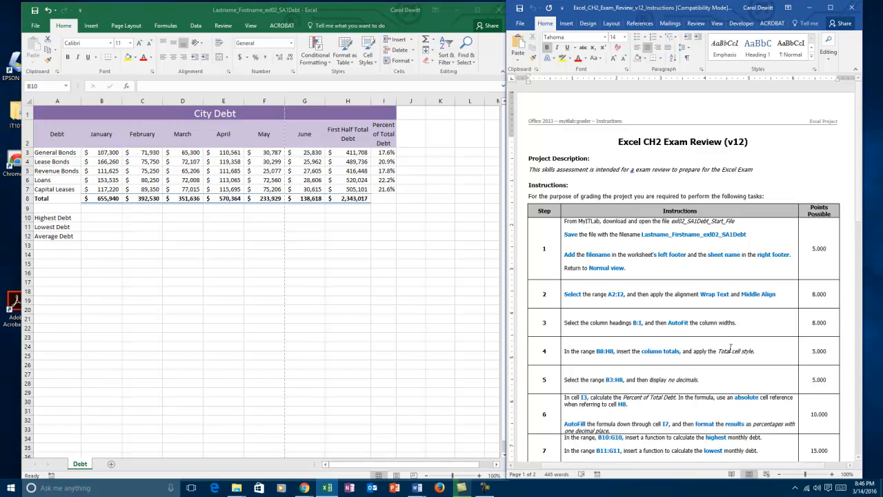
scroll(730, 349, down, 8)
scroll(732, 345, down, 2)
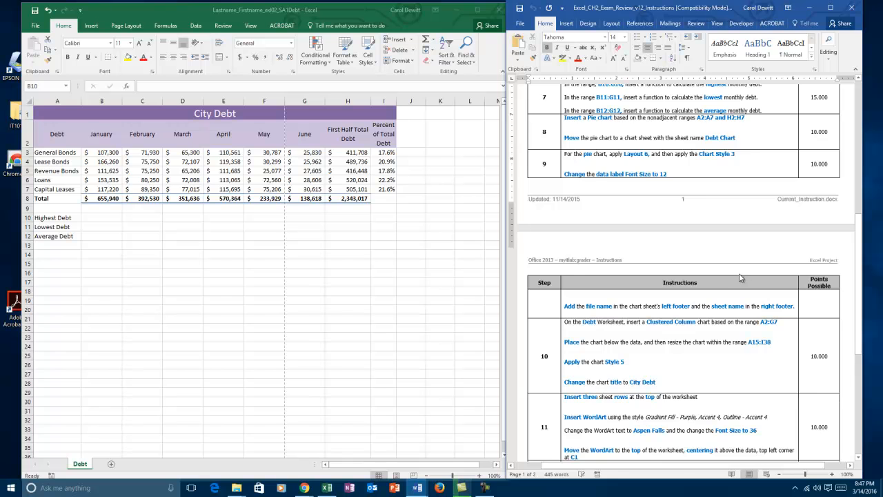
scroll(740, 278, up, 1)
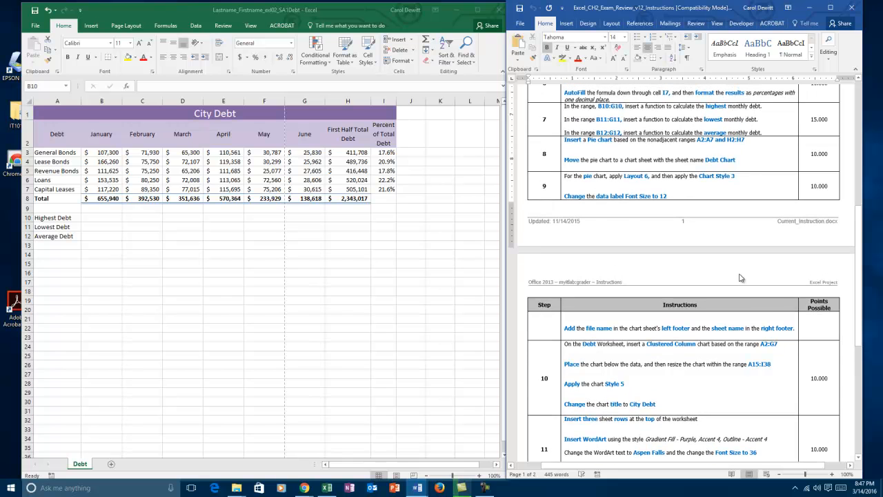
click(89, 220)
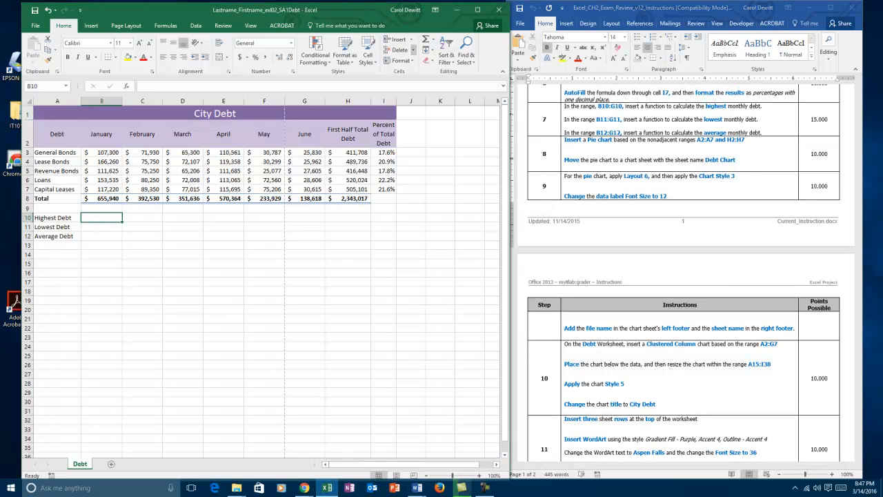
click(433, 43)
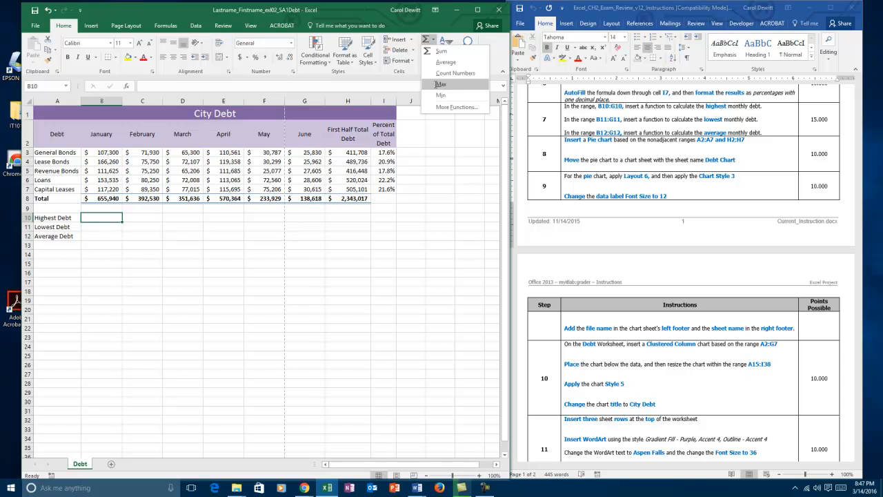
click(437, 85)
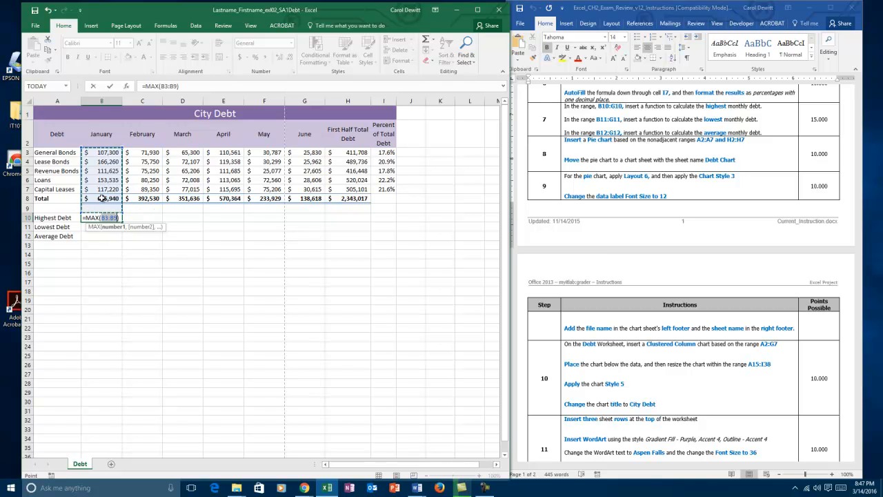
click(102, 152)
drag(101, 161, 96, 189)
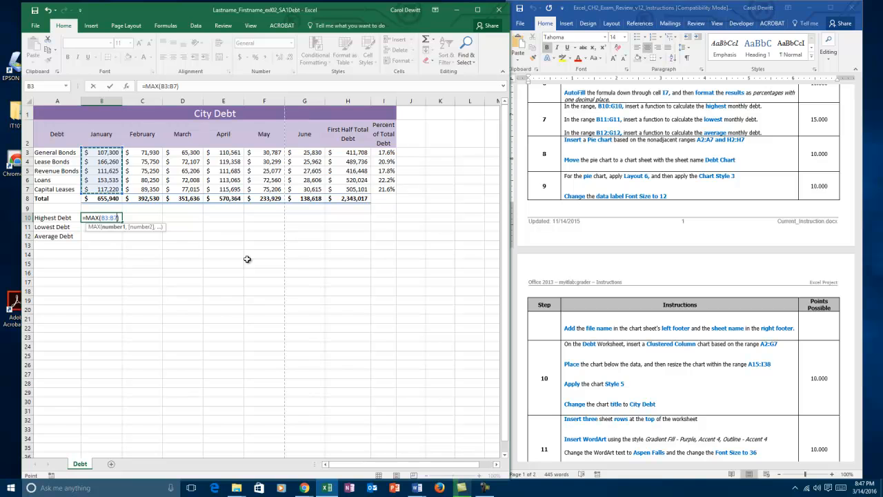
key(Return)
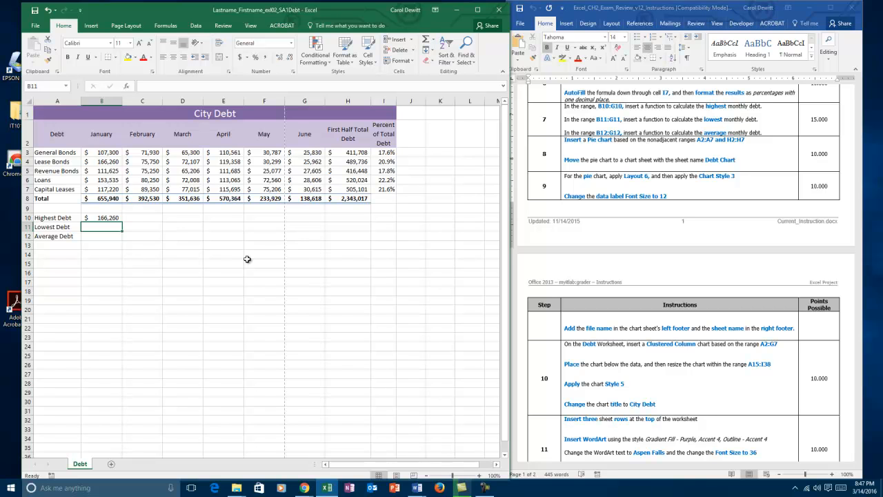
- Insert a MIN function in B11 for the lowest January debt, using the range B3:B7
click(434, 40)
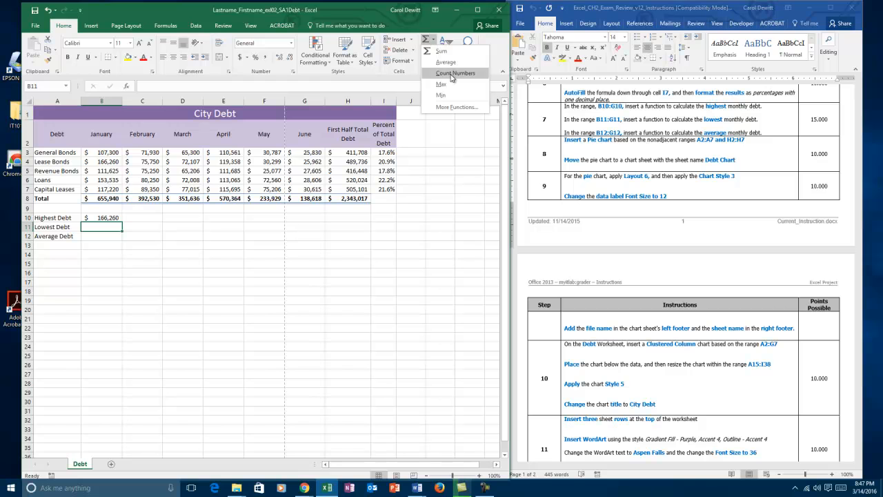
click(440, 94)
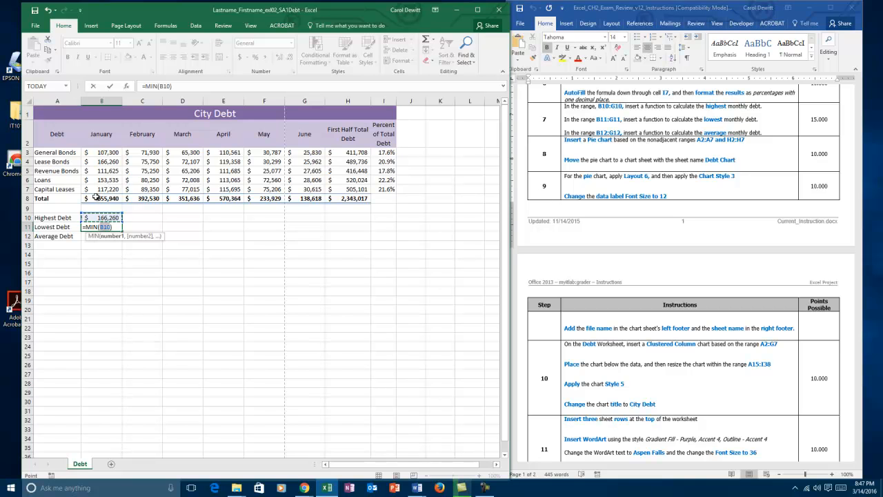
drag(105, 153, 165, 189)
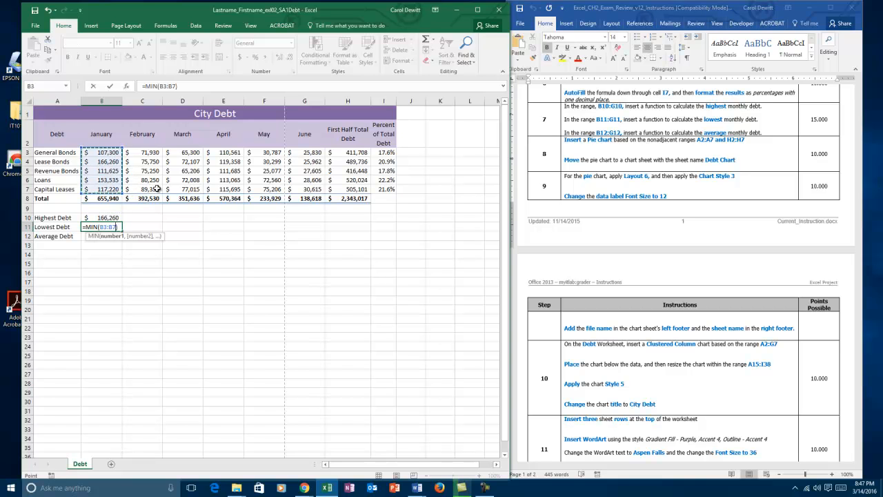
key(Return)
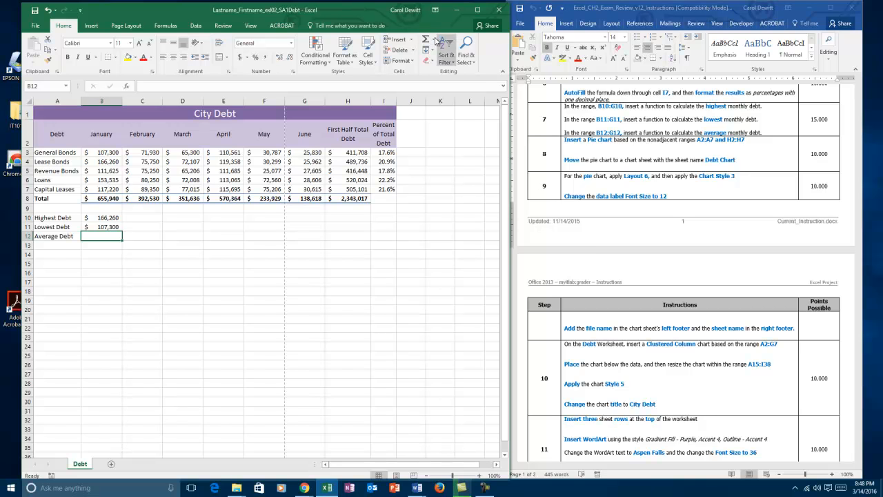
- Insert an AVERAGE function in B12 for the average January debt, using the range B3:B7
click(436, 41)
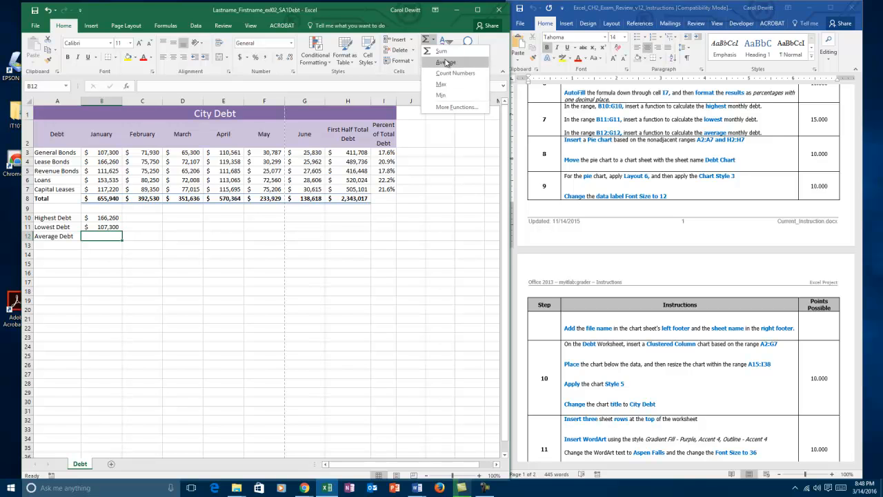
click(447, 62)
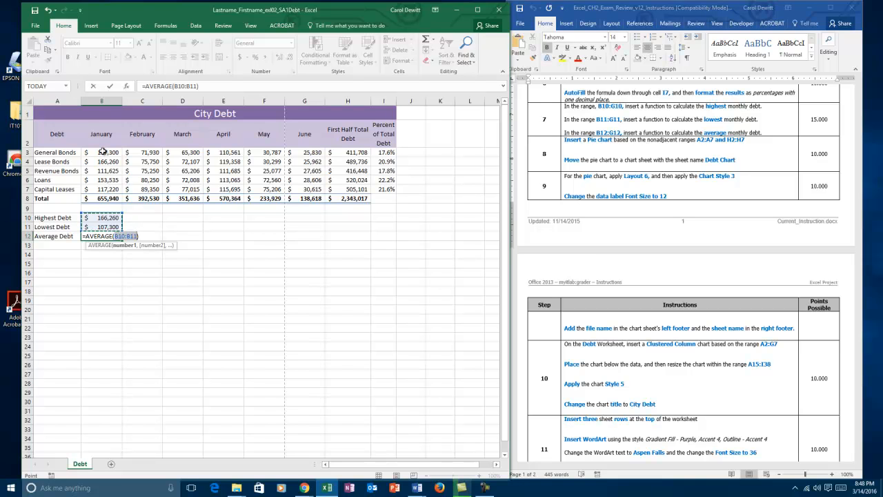
drag(102, 151, 95, 186)
key(Return)
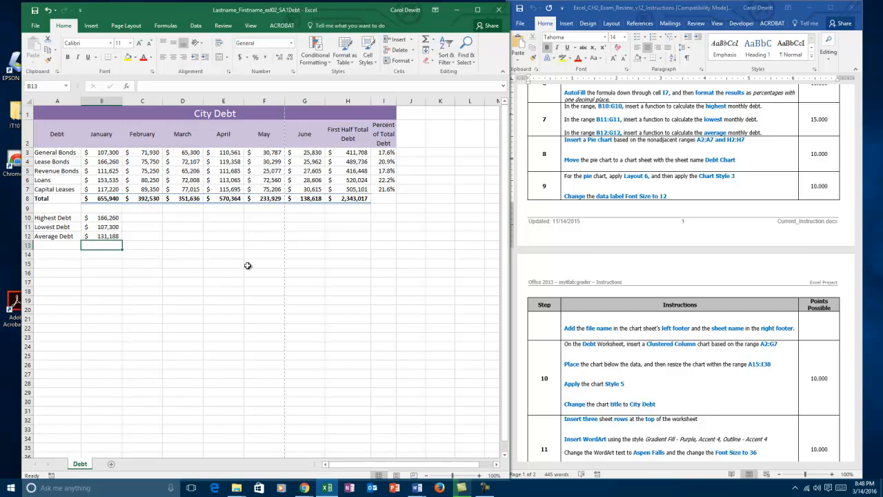
- AutoFill the highest, lowest and average debt formulas in B10:B12 across through column G
click(99, 218)
drag(99, 218, 100, 236)
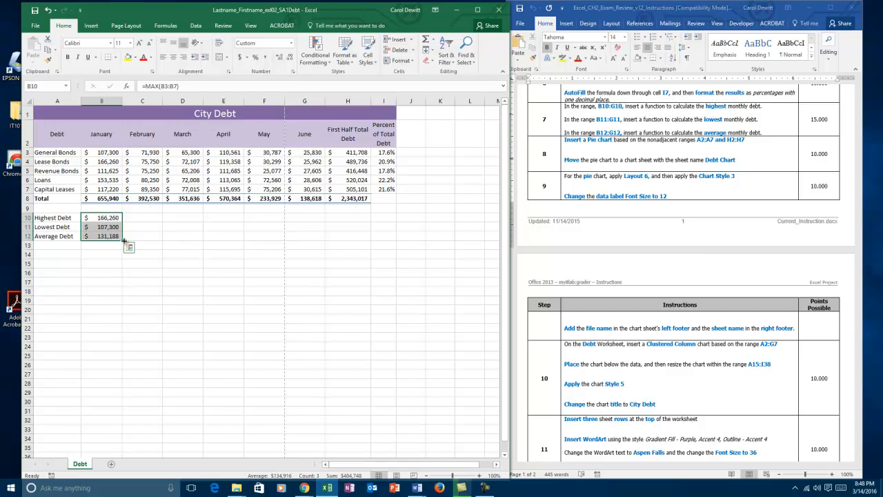
drag(124, 240, 322, 245)
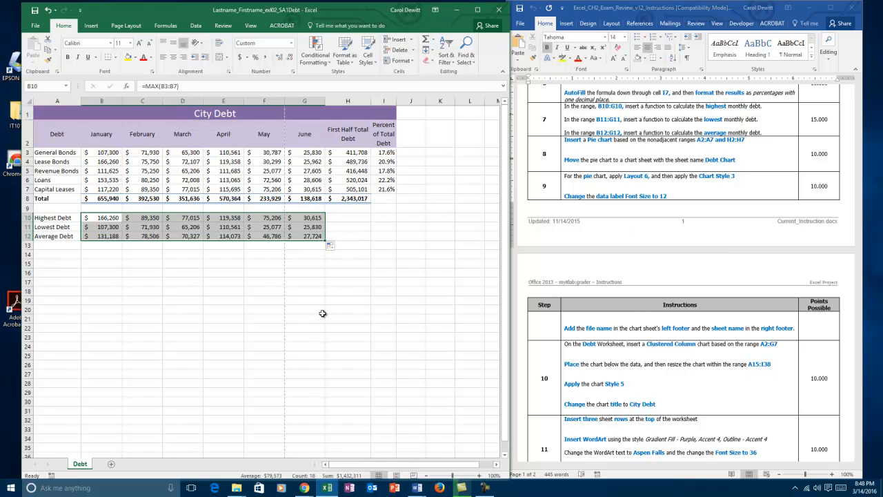
click(207, 300)
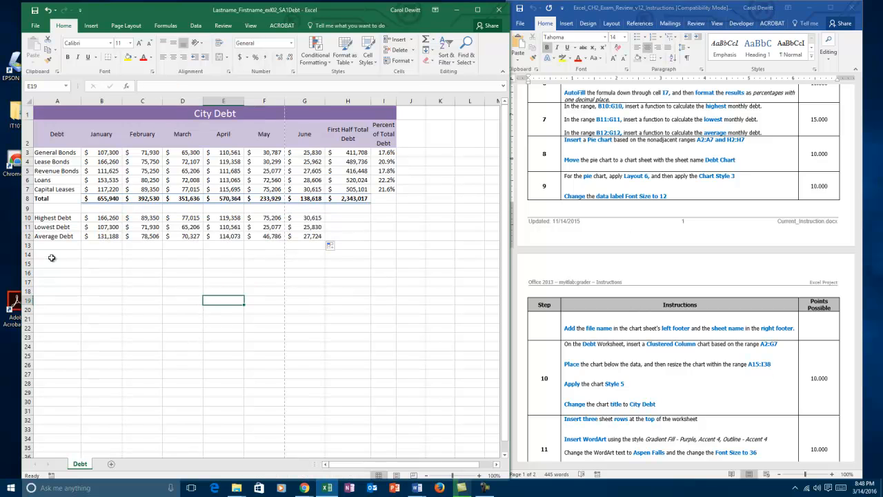
- Insert a 2-D pie chart based on the nonadjacent ranges A2:A7 and H2:H7
click(49, 134)
drag(50, 133, 46, 189)
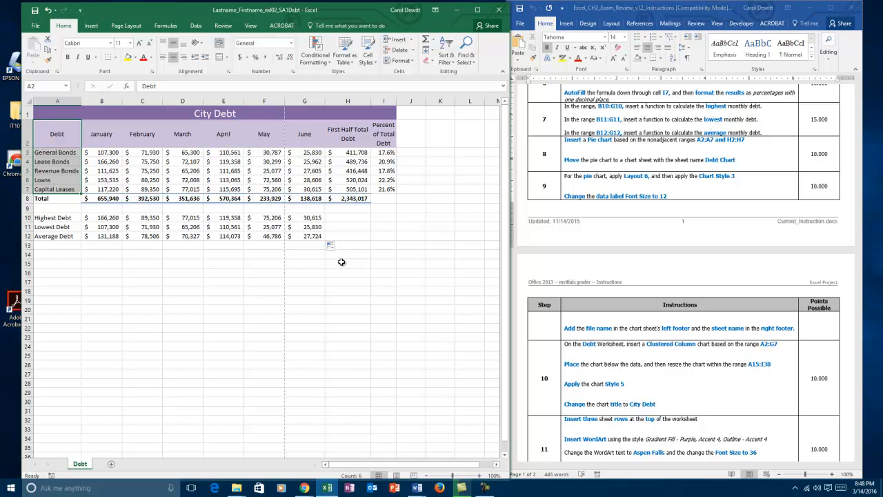
ctrl+drag(348, 136, 342, 188)
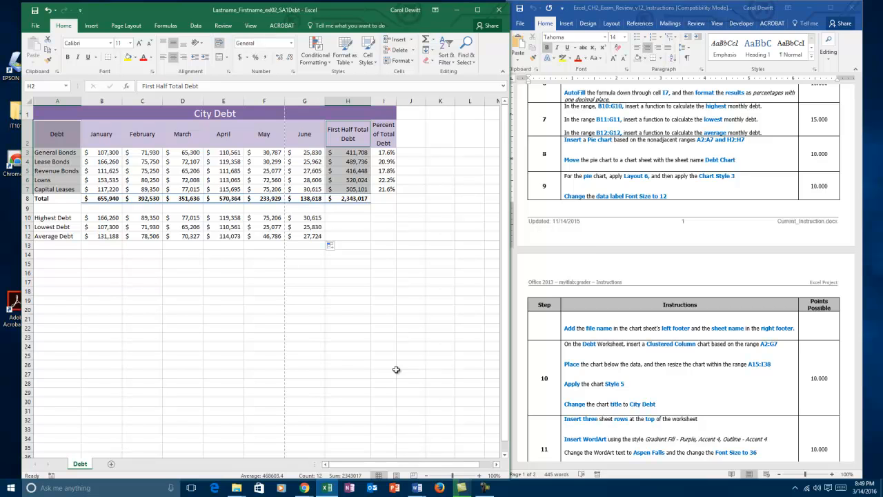
click(90, 27)
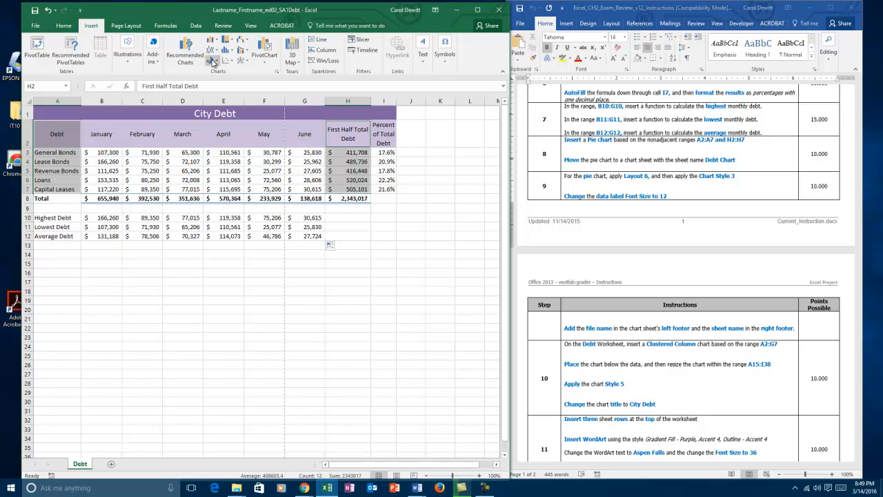
click(213, 62)
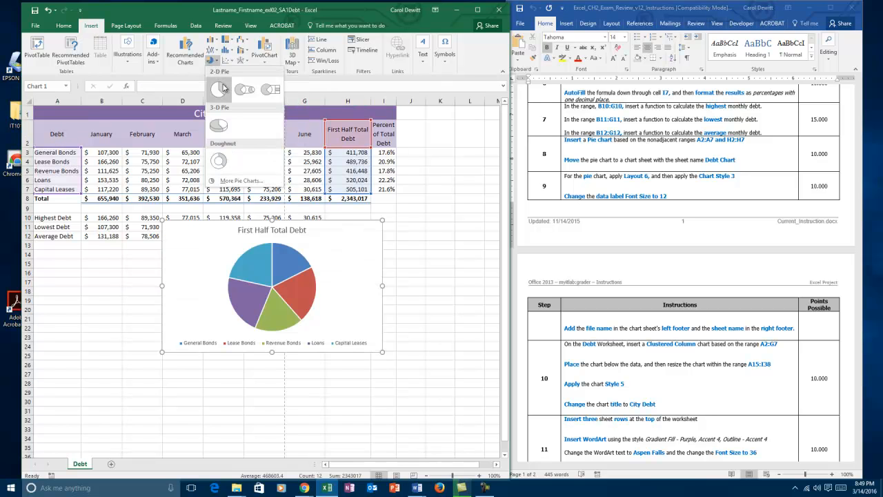
click(218, 89)
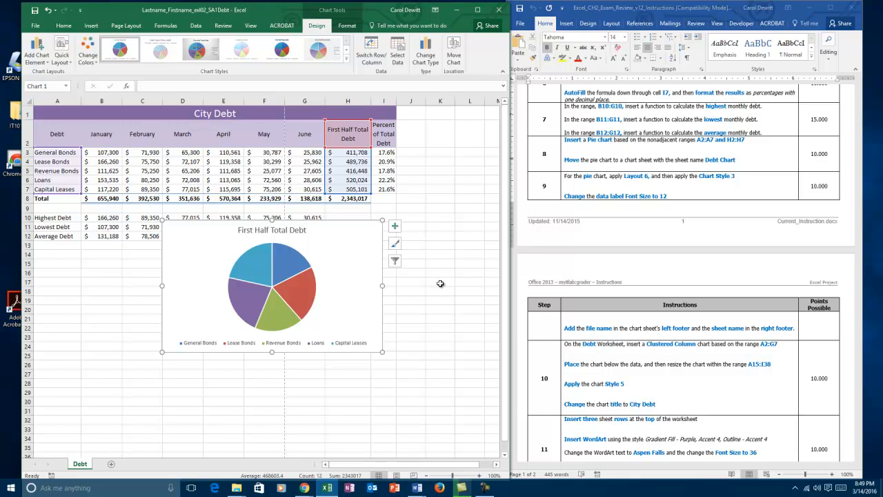
- Move the pie chart to a new chart sheet named Debt Chart
click(451, 58)
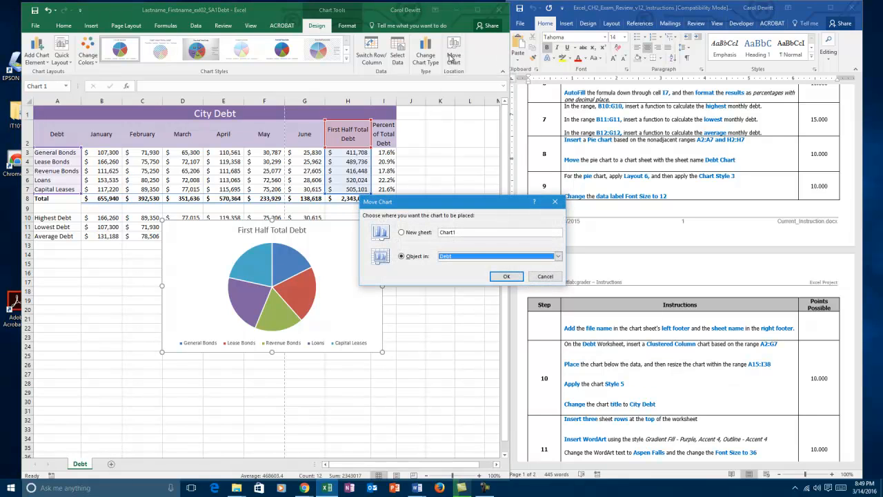
click(402, 233)
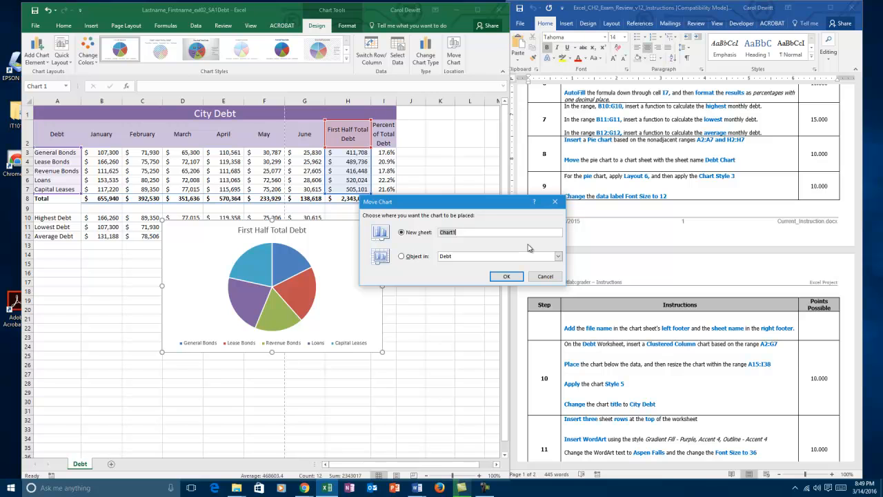
text(Debt)
click(506, 276)
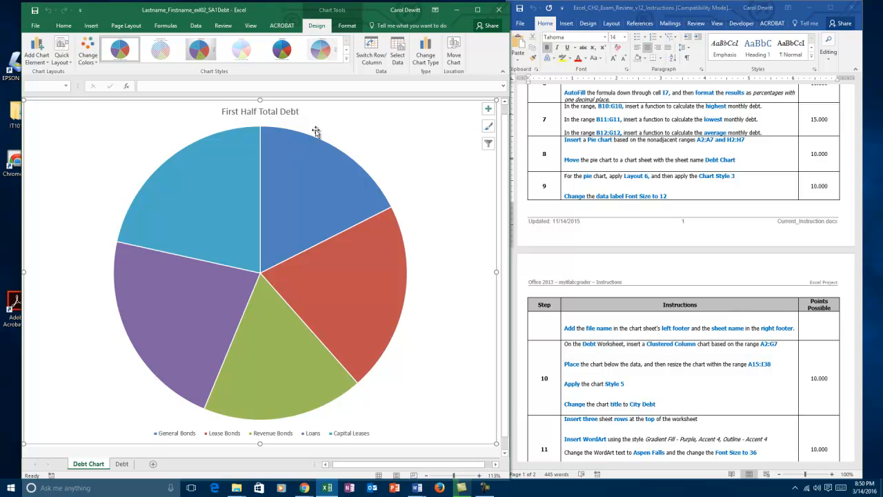
- Apply Layout 6 and Chart Style 3 to the pie chart
click(67, 62)
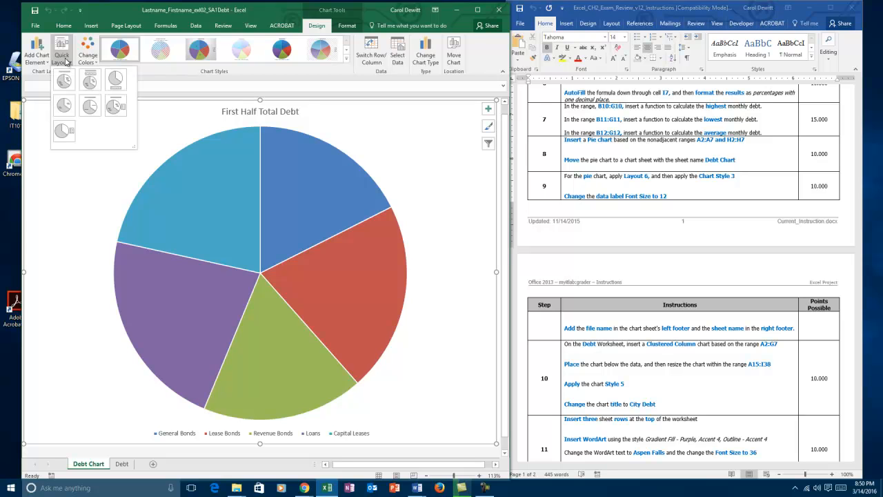
click(114, 106)
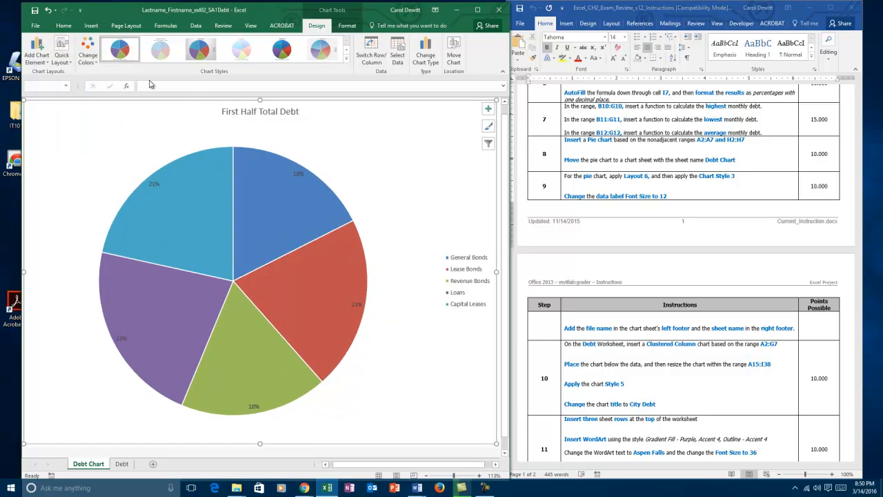
click(198, 51)
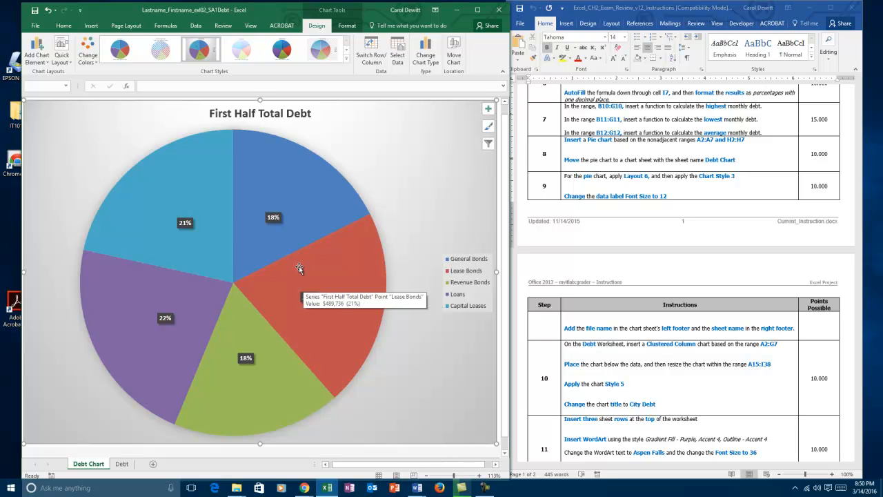
- Set the font size of the pie chart's data labels to 12
click(185, 223)
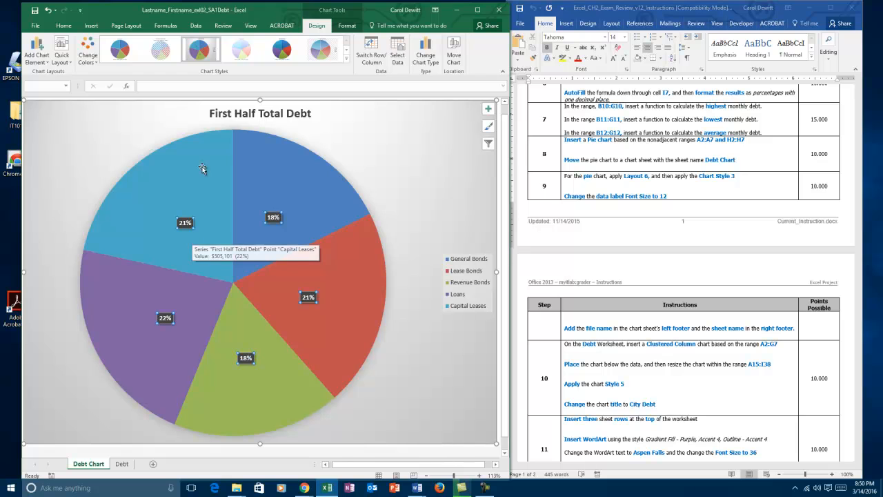
click(66, 27)
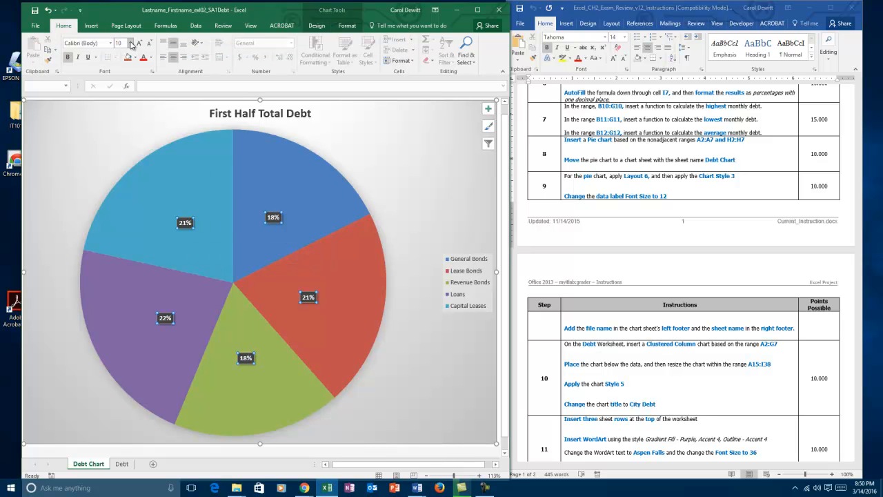
click(131, 44)
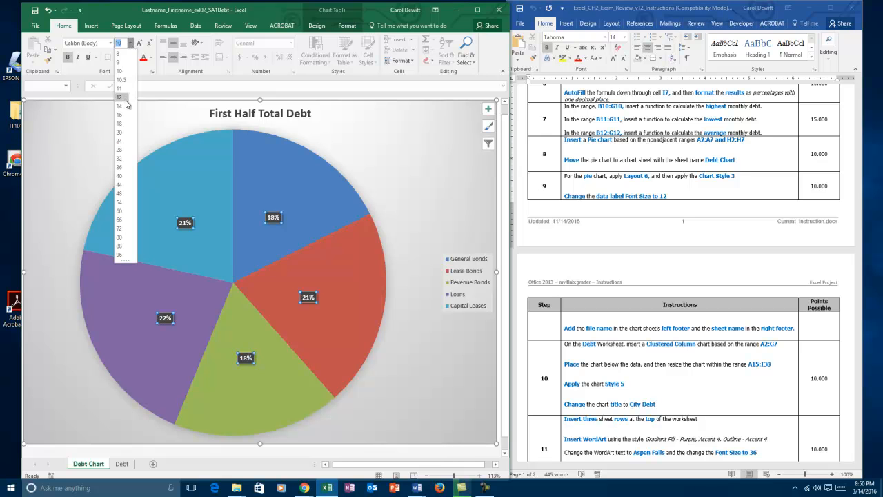
click(126, 98)
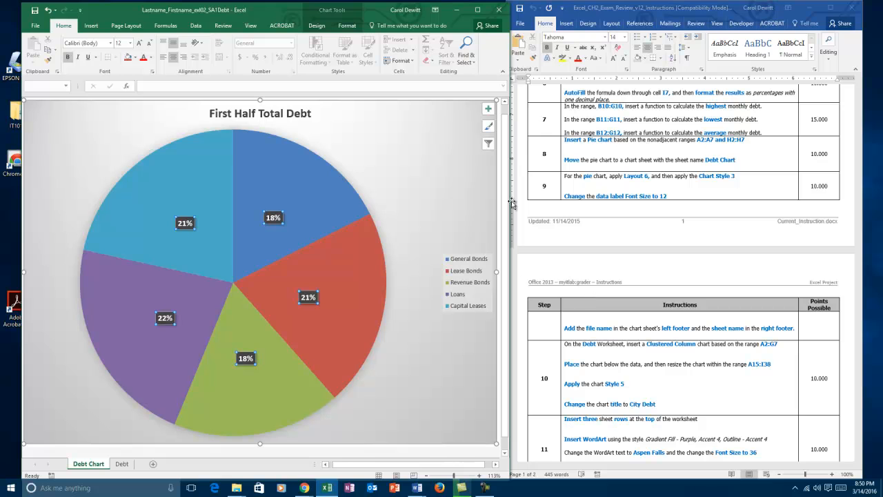
- Add a custom footer to the chart sheet with the file name in the left section and the sheet name in the right section
mouse_move(277, 229)
click(88, 28)
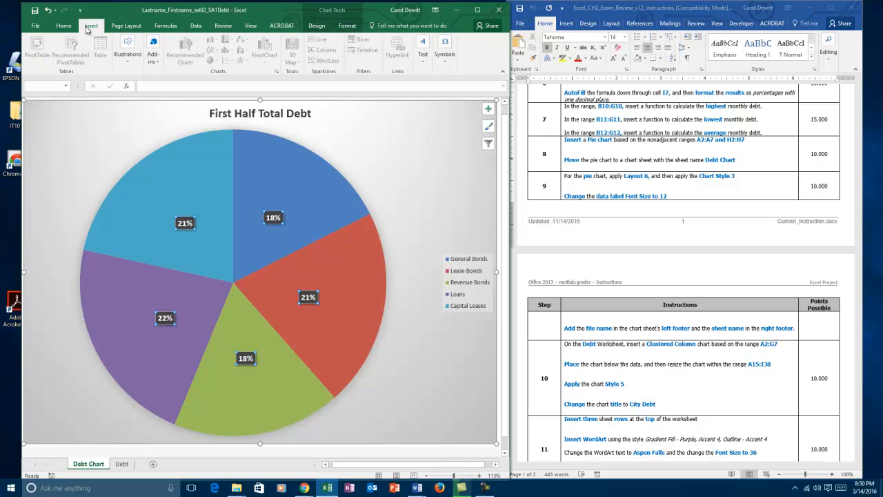
click(424, 63)
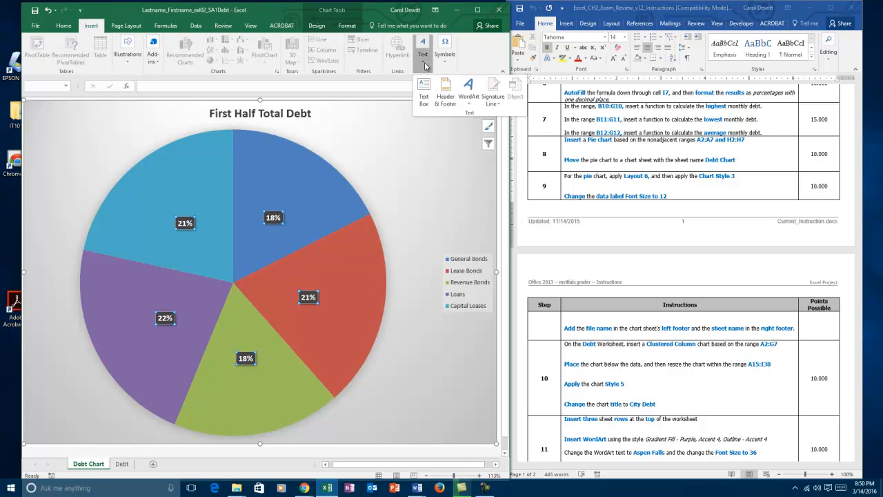
click(449, 96)
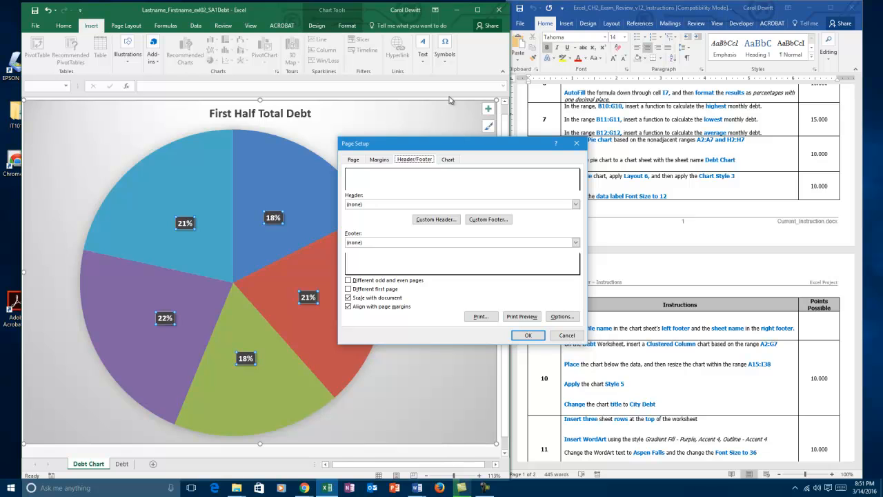
click(489, 220)
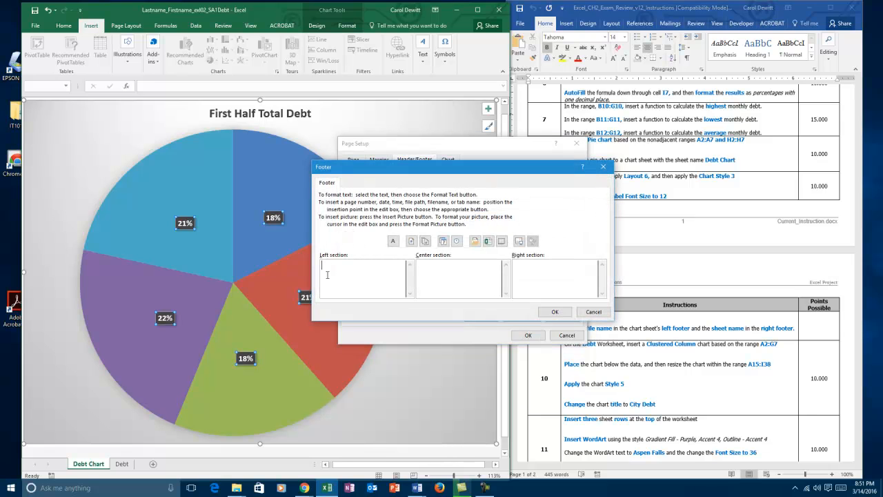
click(487, 241)
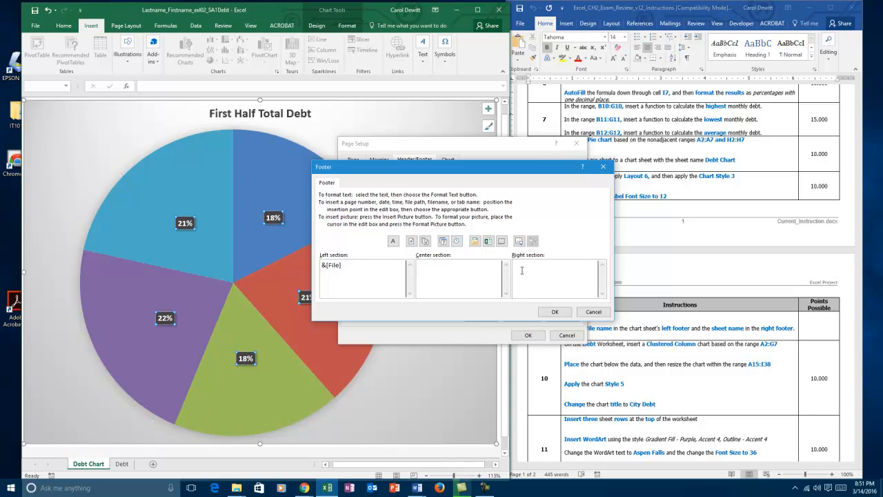
click(521, 271)
click(502, 241)
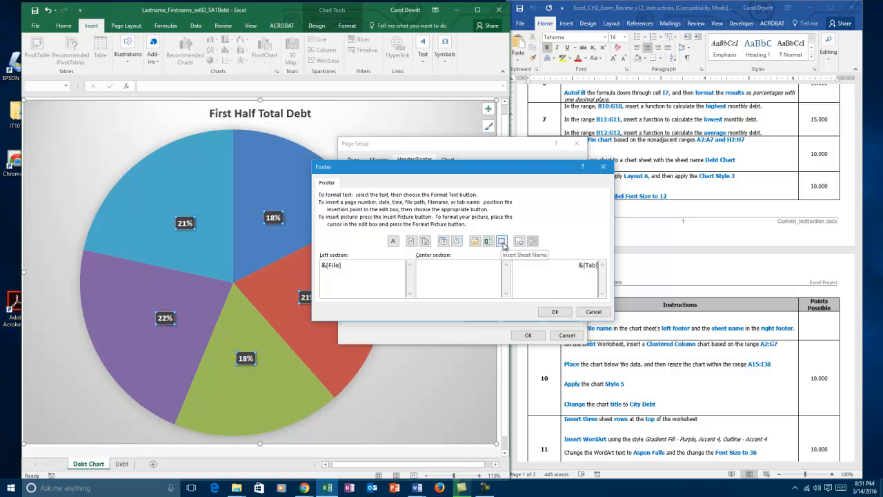
click(555, 312)
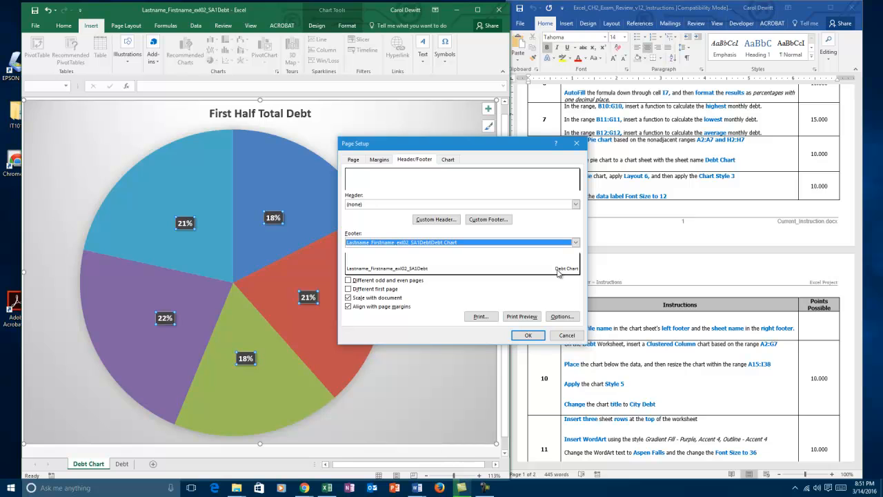
click(528, 335)
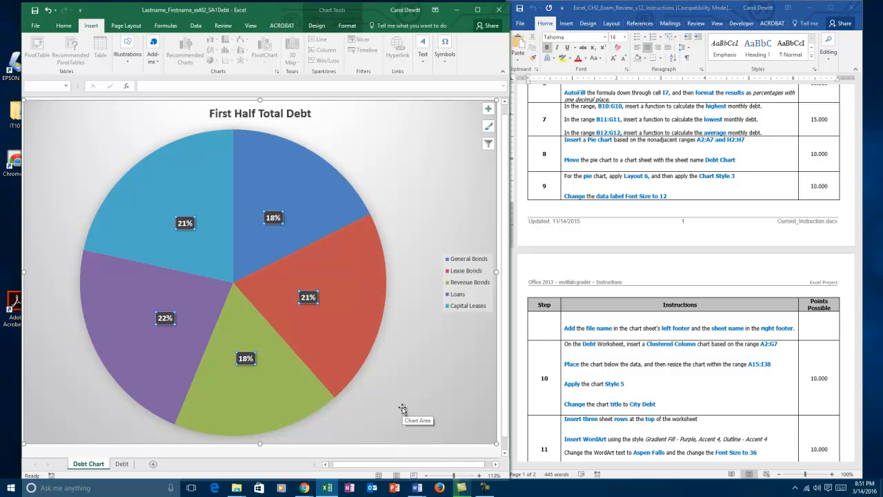
- On the Debt worksheet, insert a 2-D clustered column chart based on the range A2:G7
click(122, 464)
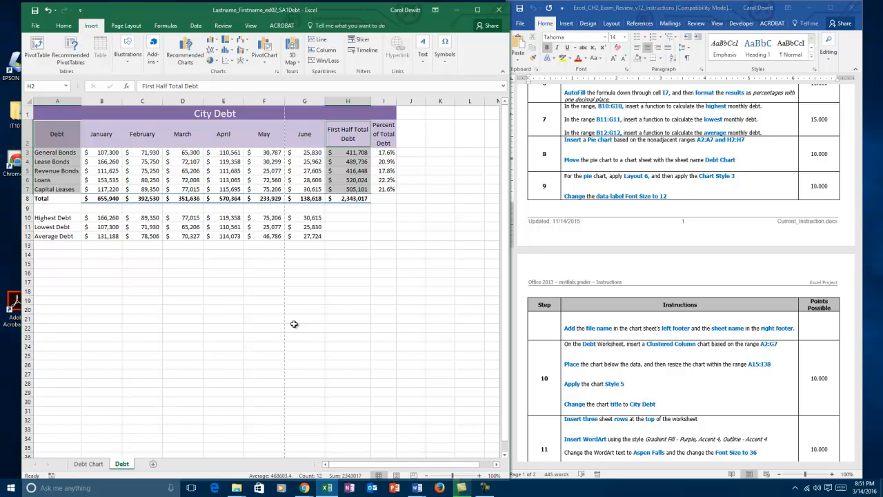
click(104, 298)
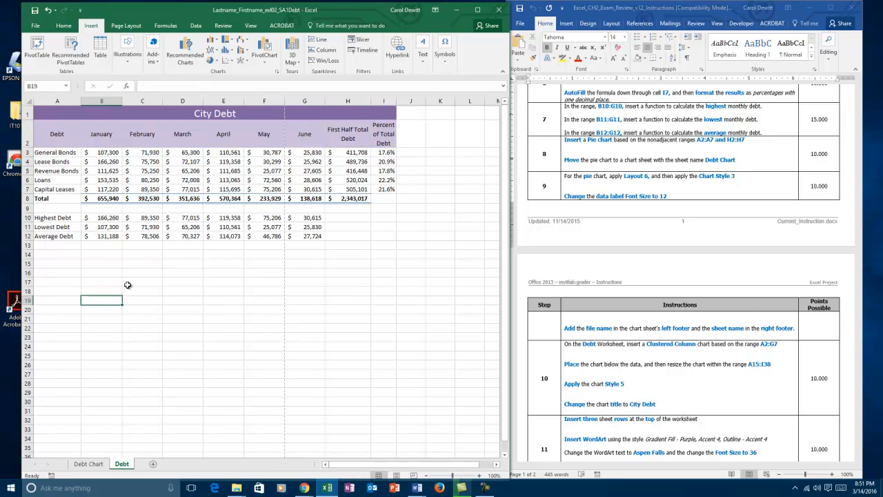
click(63, 140)
drag(63, 140, 295, 189)
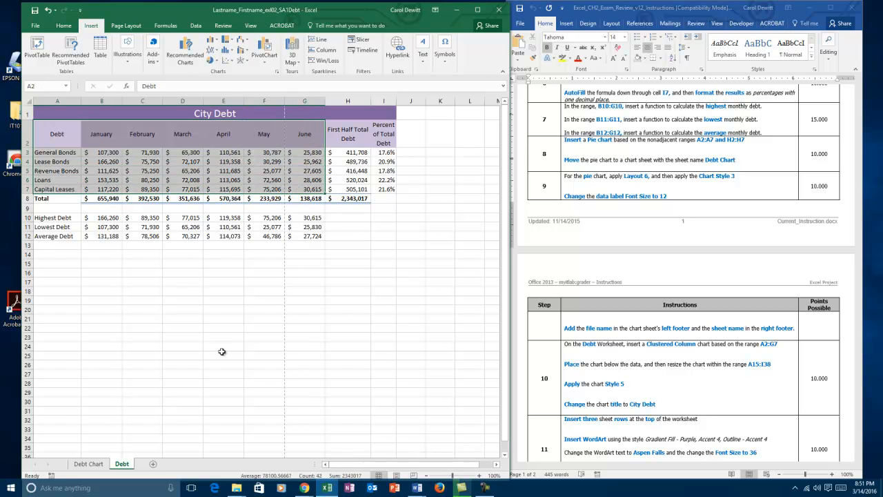
click(212, 43)
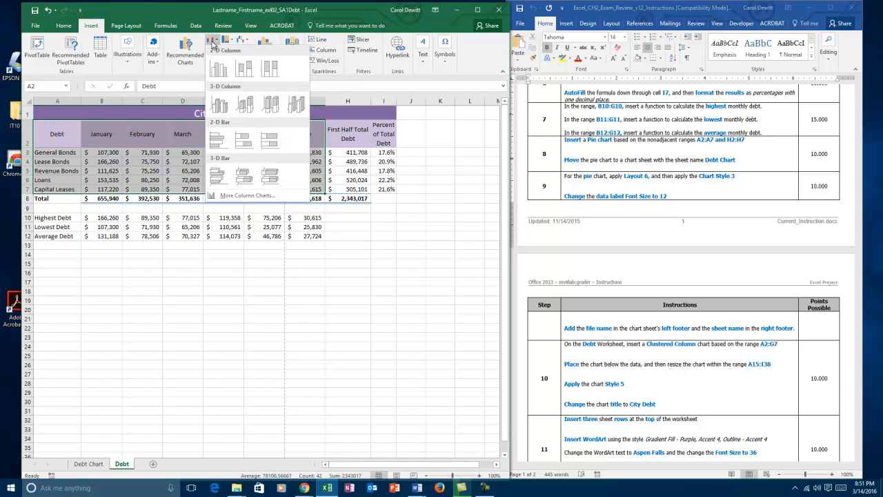
click(219, 68)
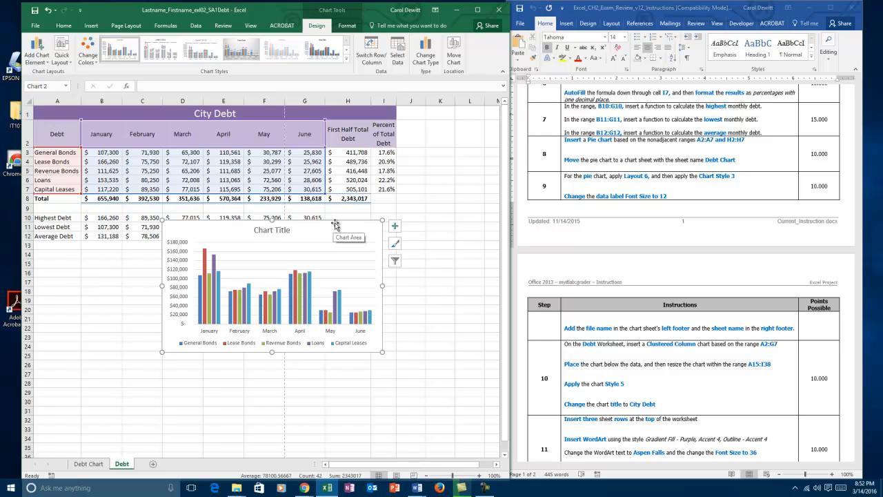
- Place the column chart below the data and resize it to fit within the range A15:I38
drag(340, 218, 215, 260)
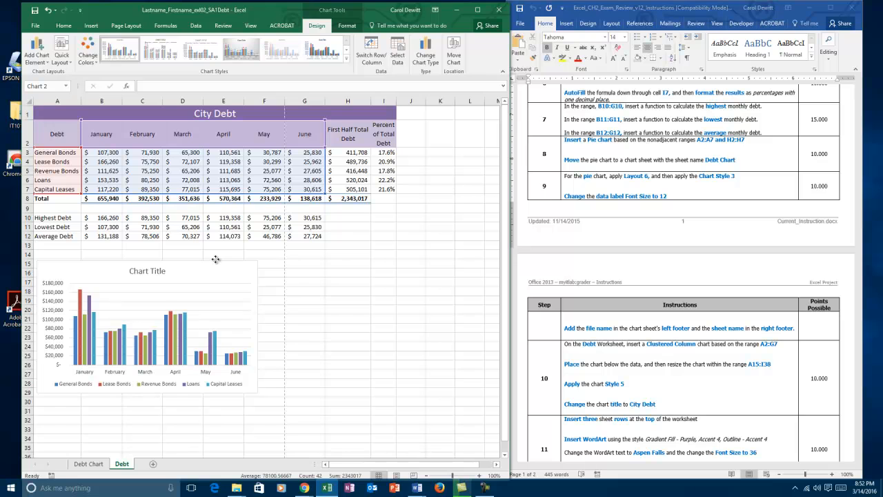
mouse_move(215, 258)
mouse_down()
mouse_move(225, 263)
mouse_move(217, 259)
mouse_up()
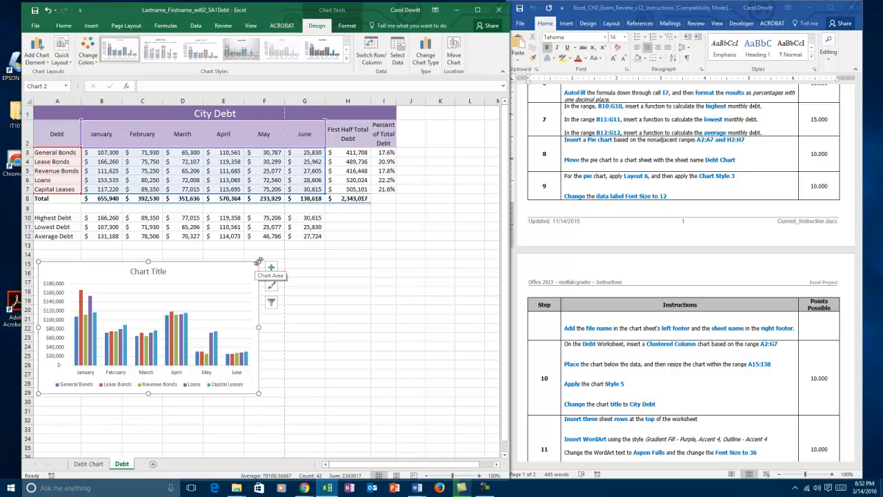
drag(258, 261, 393, 260)
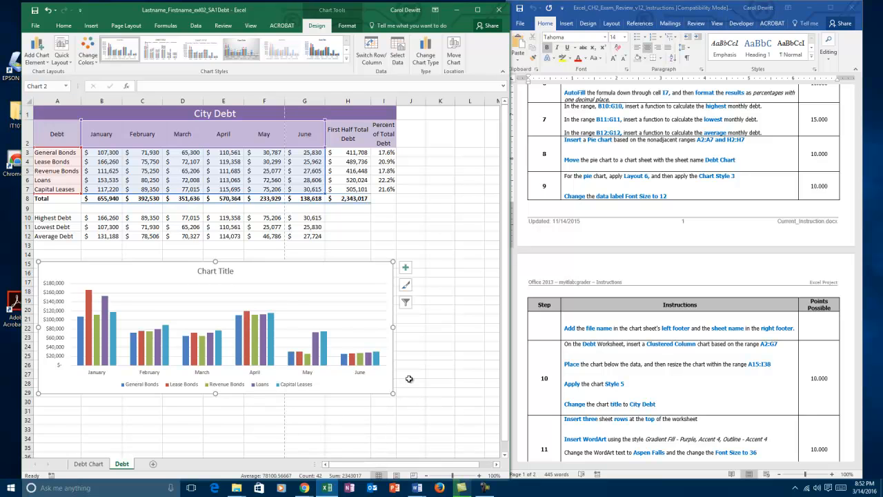
scroll(409, 378, down, 2)
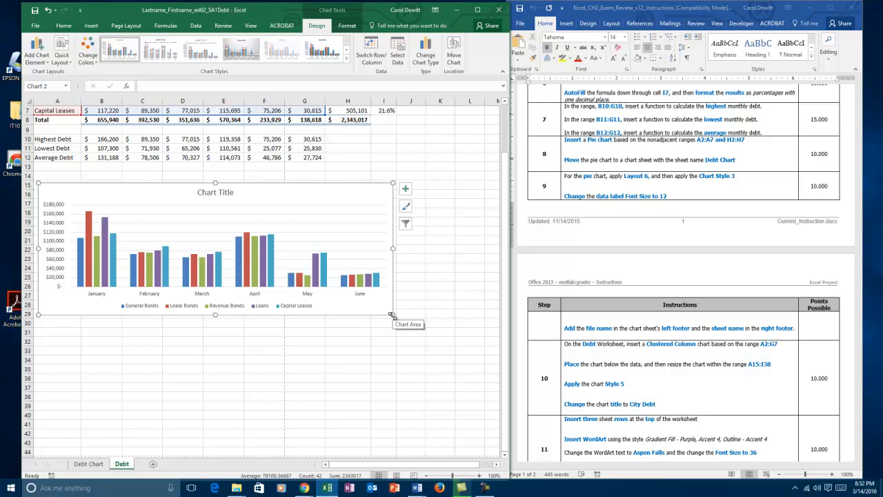
drag(392, 315, 392, 397)
click(458, 269)
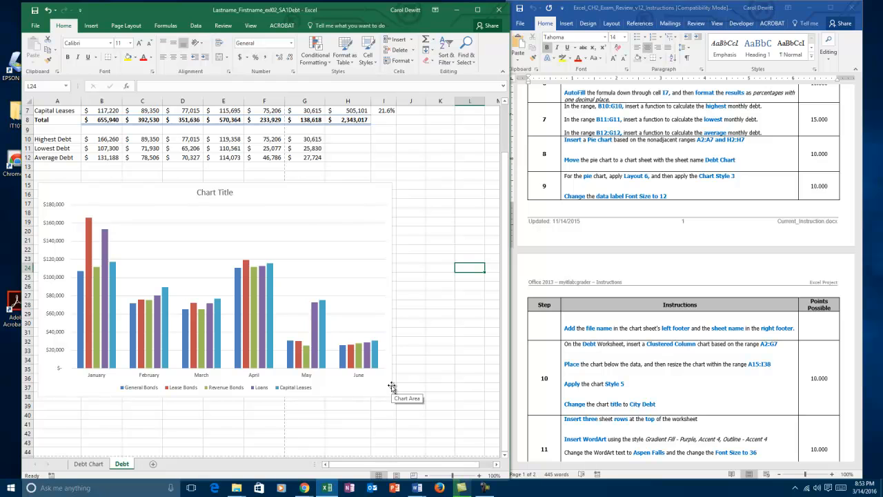
- Apply chart Style 5 to the clustered column chart on the Debt worksheet
click(319, 187)
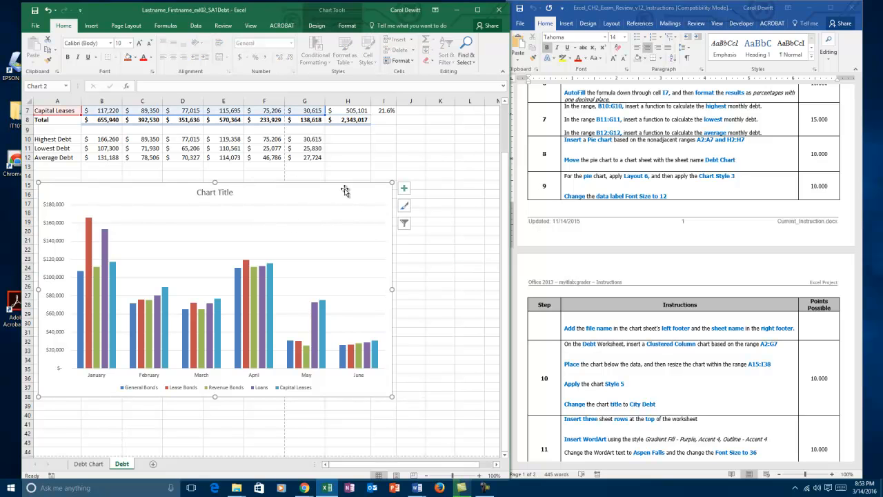
click(332, 15)
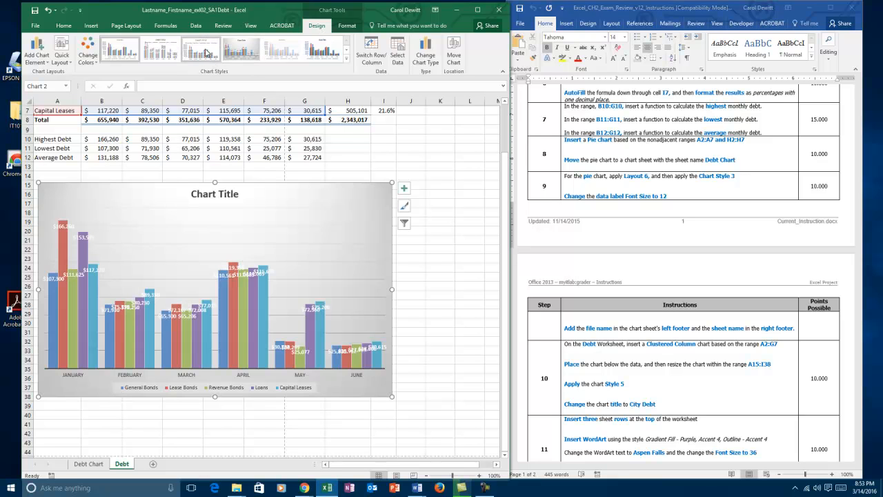
click(281, 49)
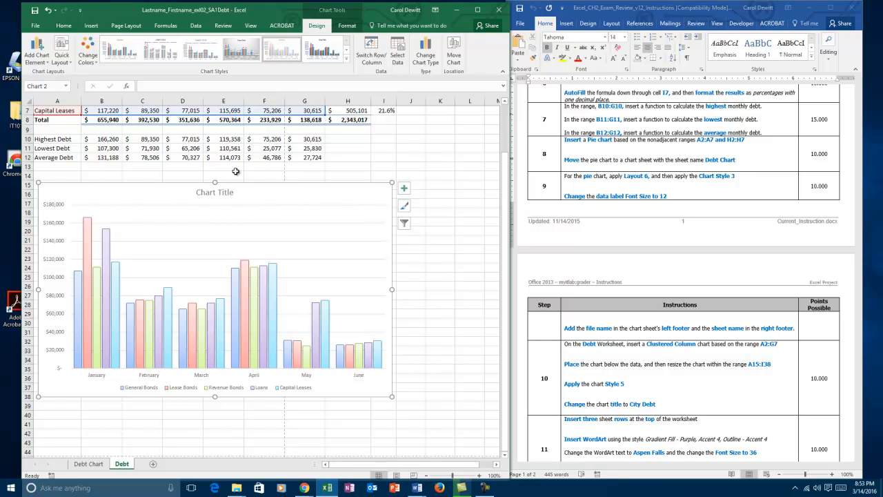
- Change the column chart's title to City Debt
click(198, 192)
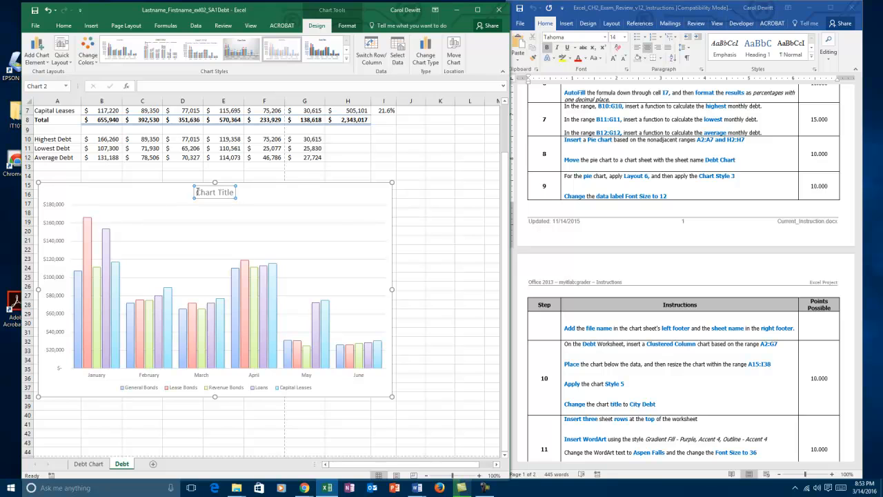
drag(198, 192, 237, 193)
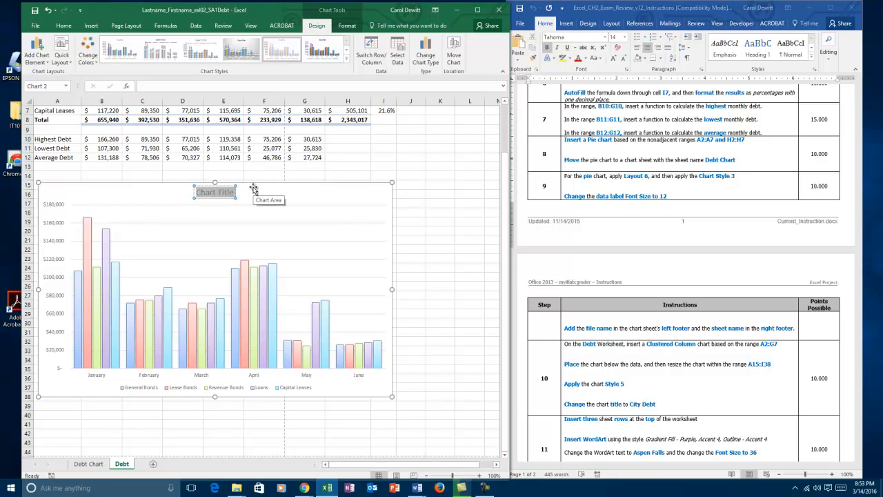
text(City Debt)
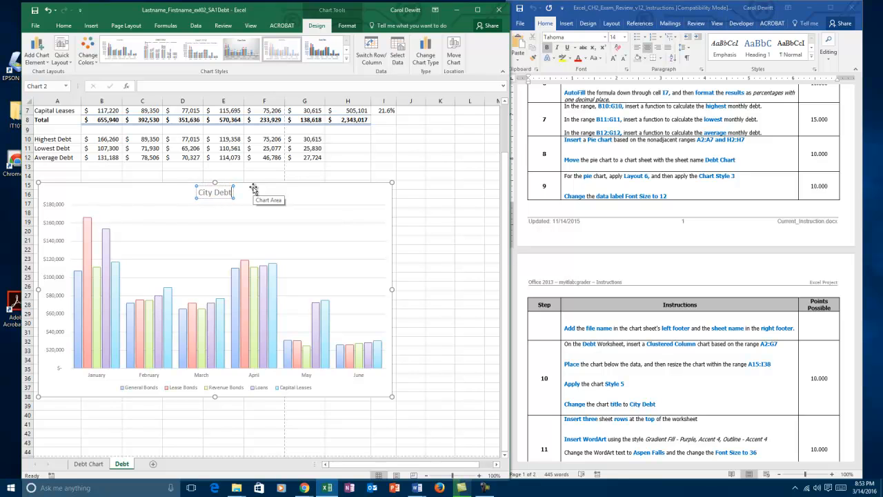
click(468, 203)
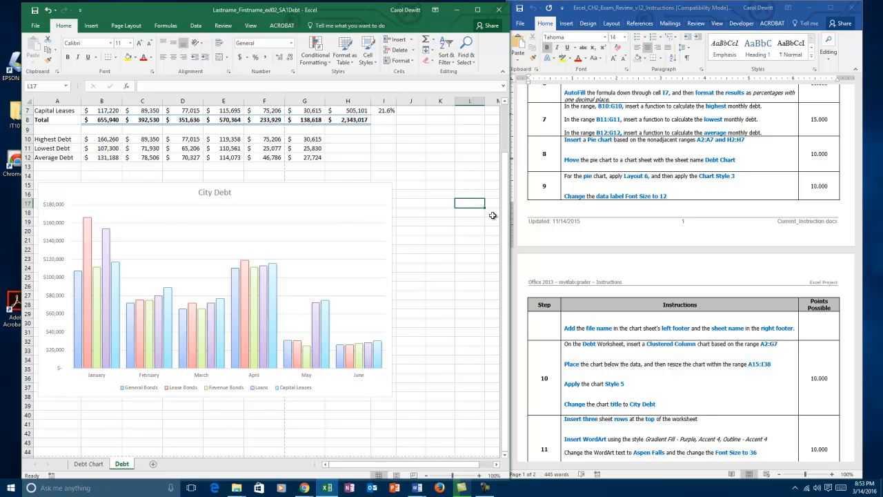
- Insert three blank sheet rows at the top of the Debt worksheet, above the City Debt heading
drag(509, 222, 513, 146)
click(462, 153)
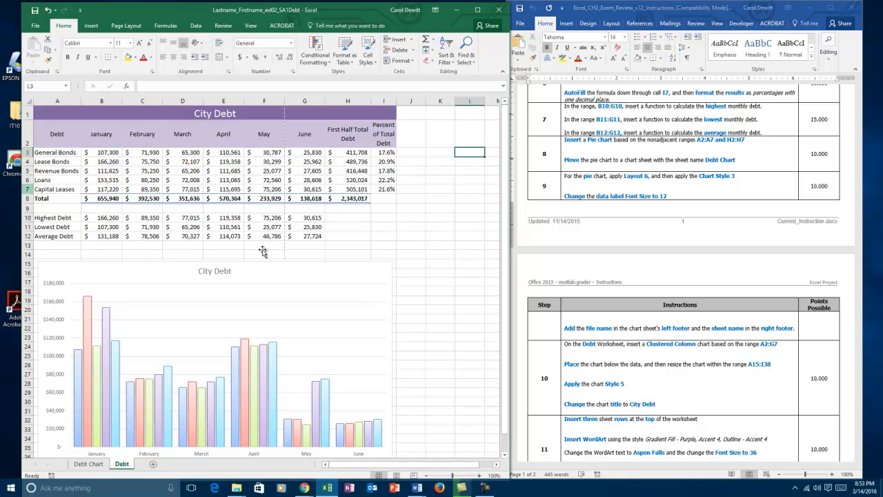
click(418, 244)
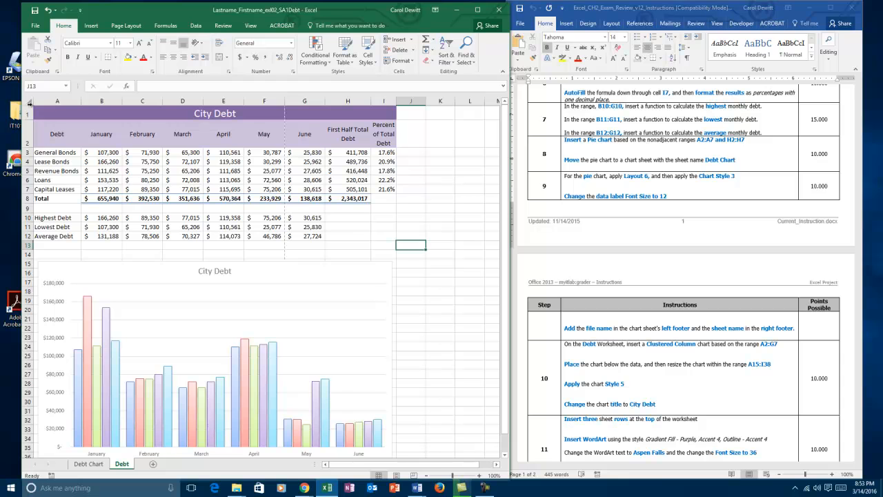
drag(24, 114, 24, 153)
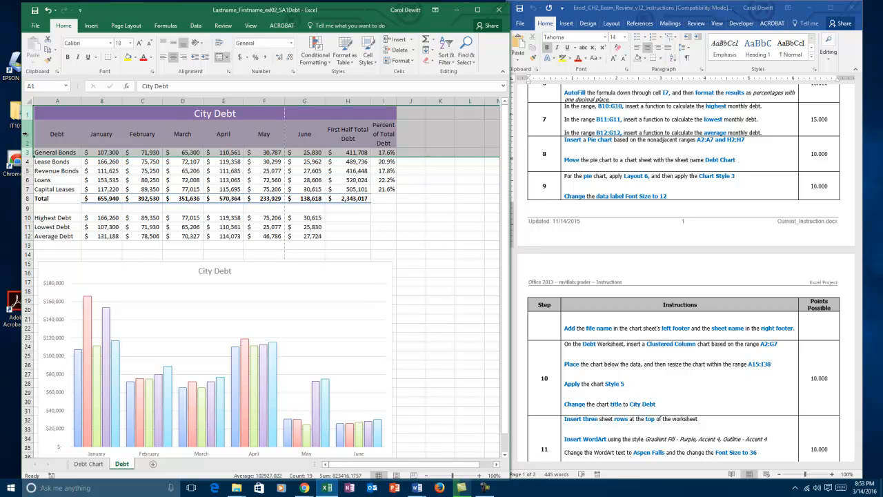
right_click(25, 136)
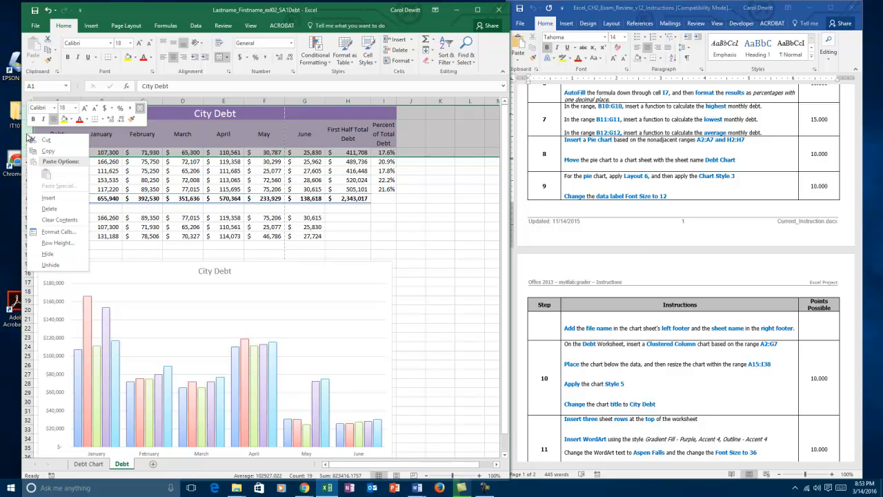
click(58, 198)
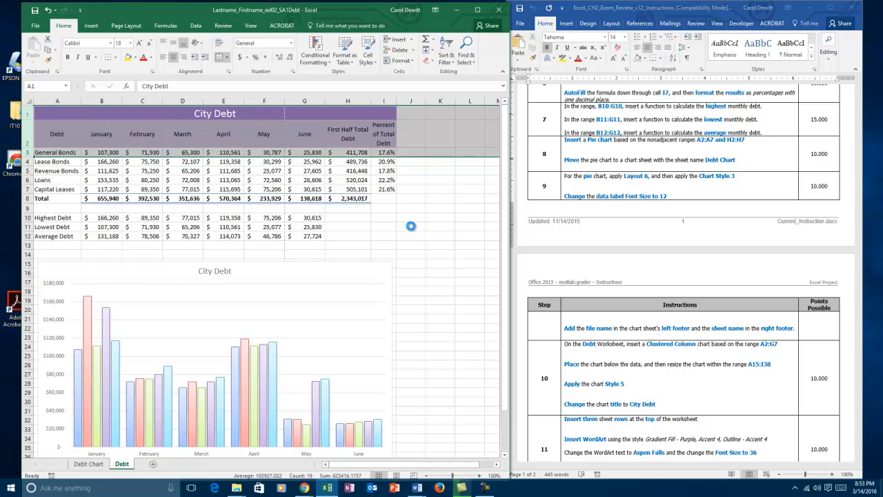
click(449, 199)
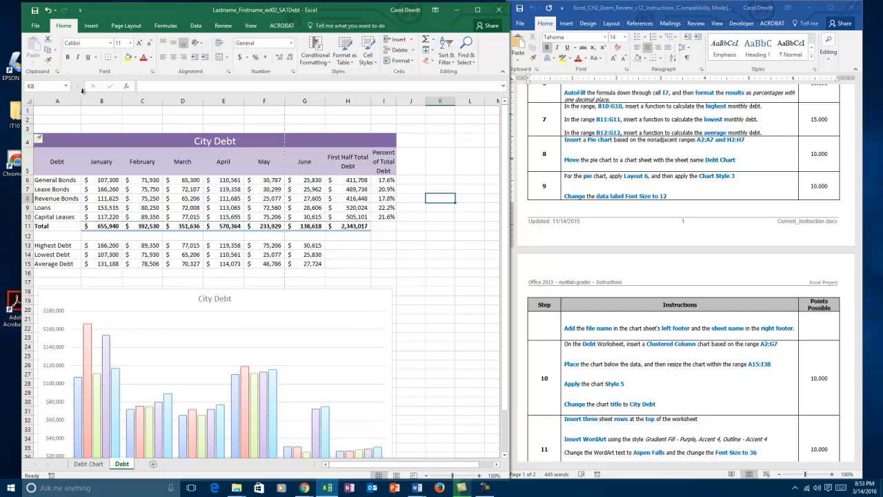
- Insert WordArt on the Debt worksheet using the style Gradient Fill - Purple, Accent 4, Outline - Accent 4
click(774, 392)
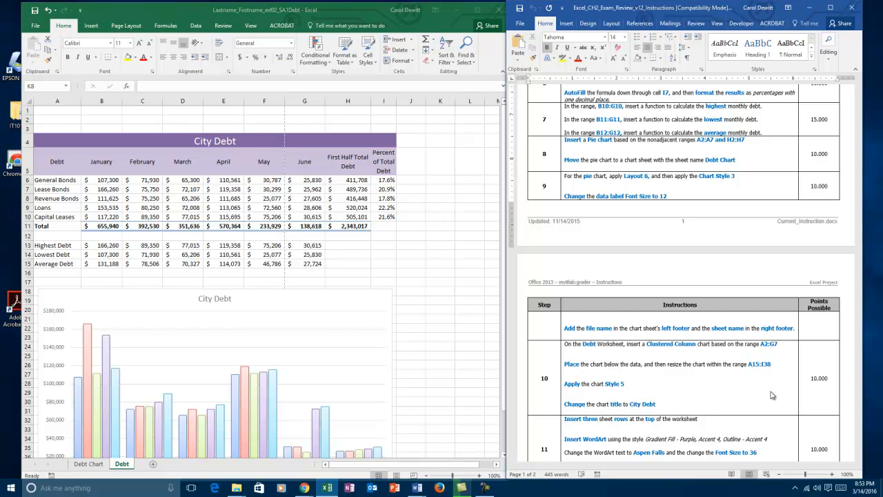
scroll(773, 391, down, 1)
scroll(772, 372, down, 6)
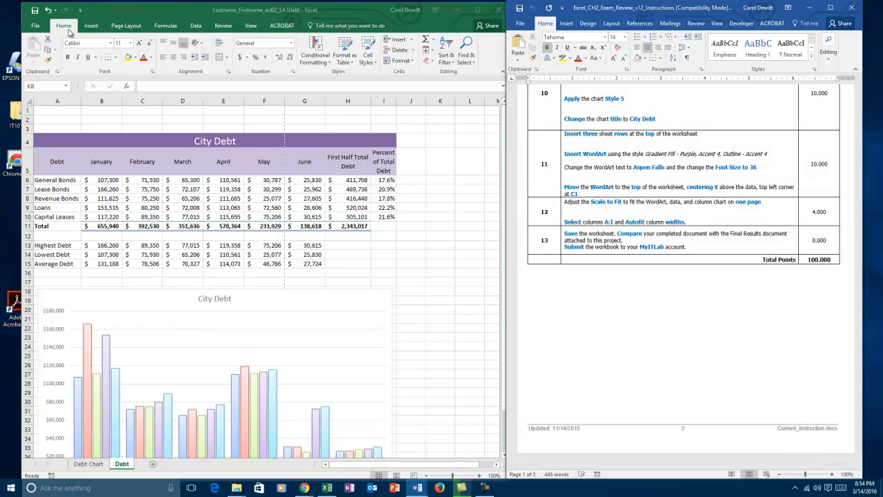
click(93, 31)
click(93, 30)
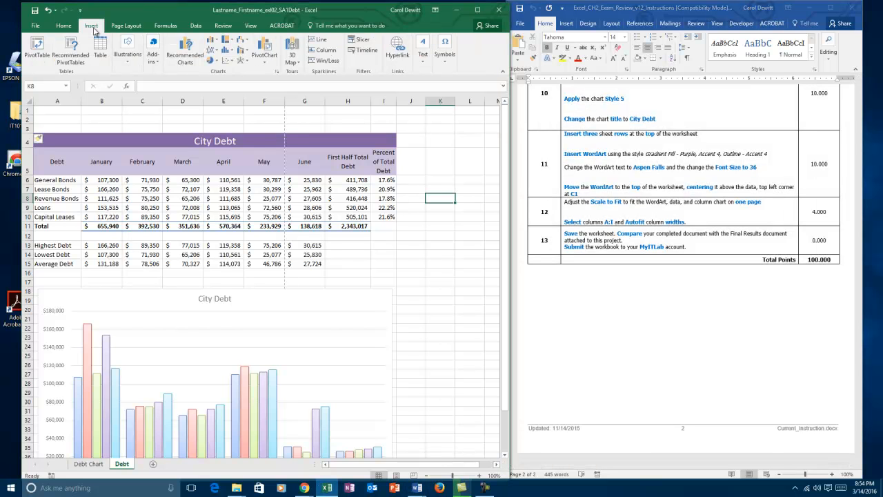
click(423, 66)
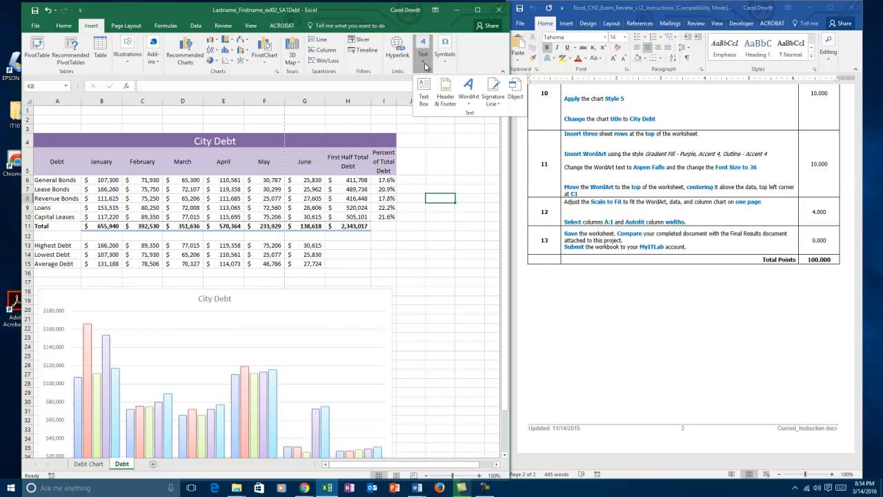
click(469, 89)
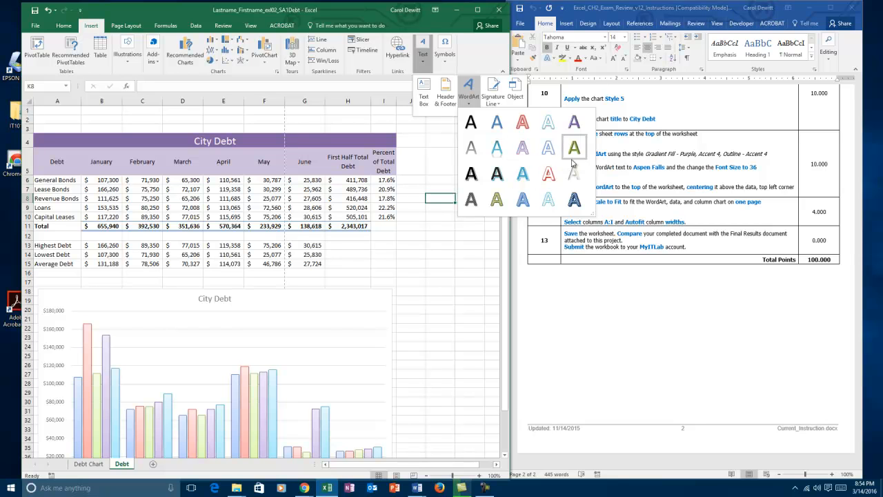
click(522, 147)
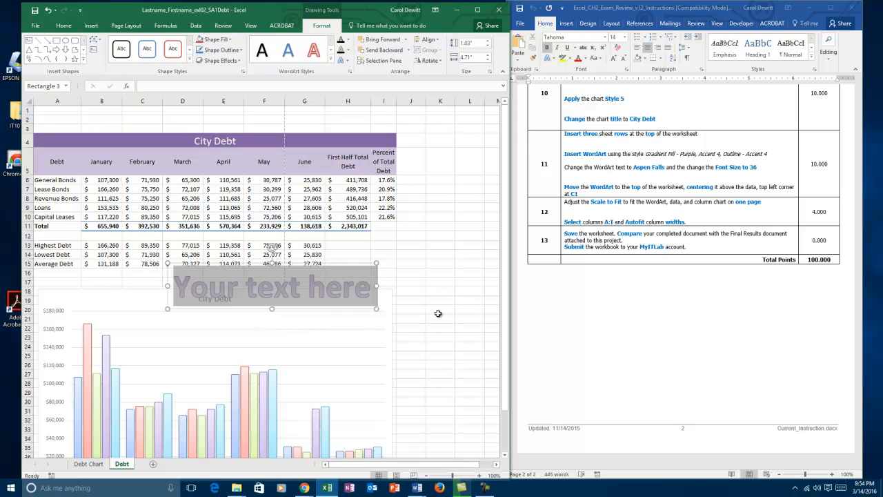
- Replace the WordArt placeholder text with Aspen Falls
text(Aspren)
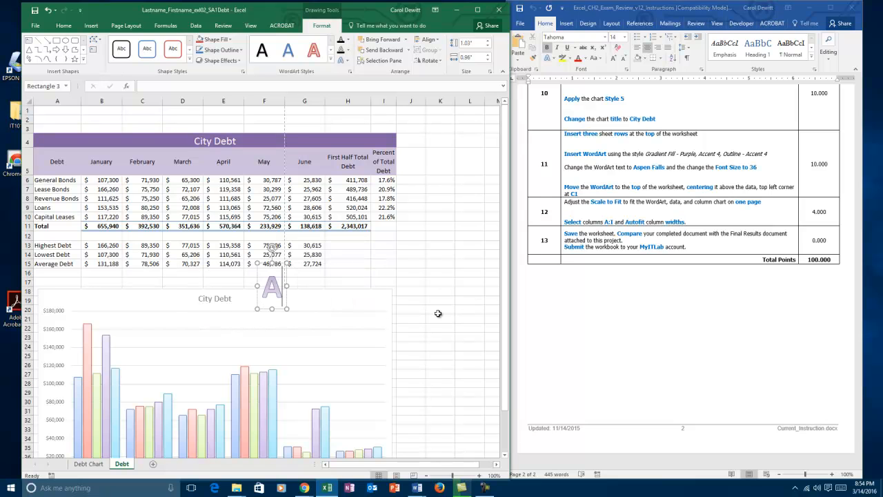
key(BackSpace)
key(BackSpace)
key(BackSpace)
text(e)
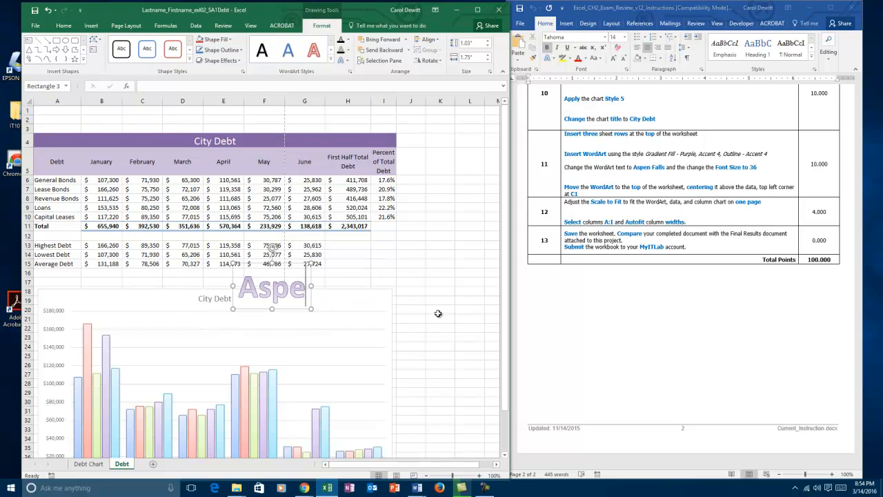
text(n Falls)
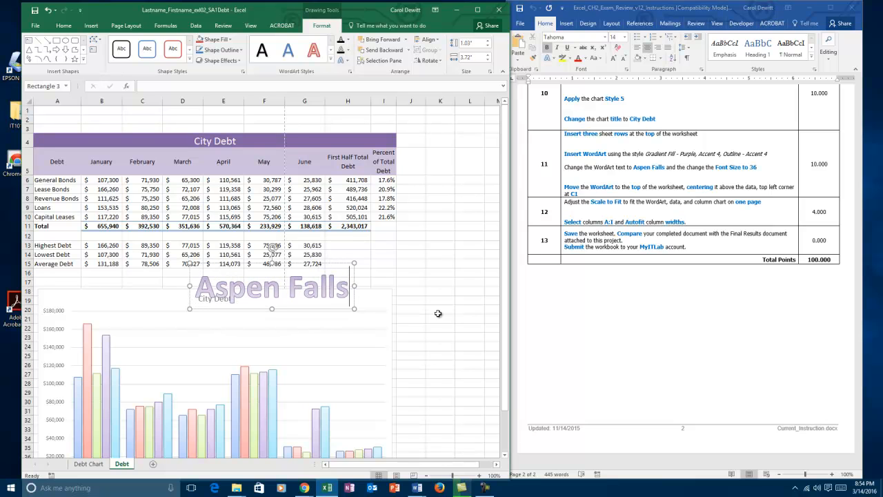
click(392, 265)
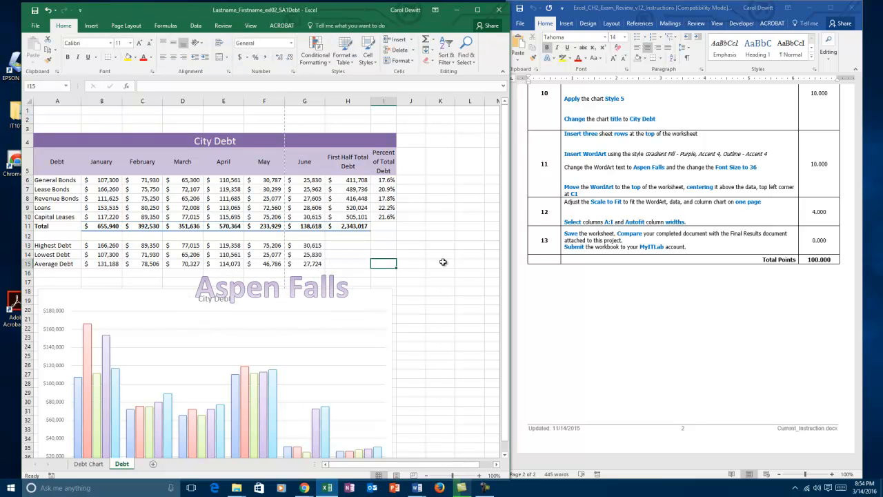
- Set the font size of the Aspen Falls WordArt to 36
click(340, 287)
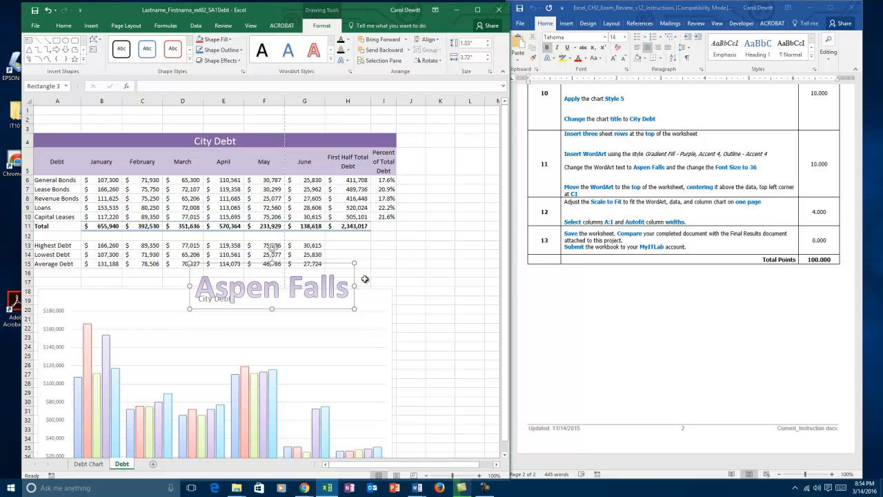
click(407, 260)
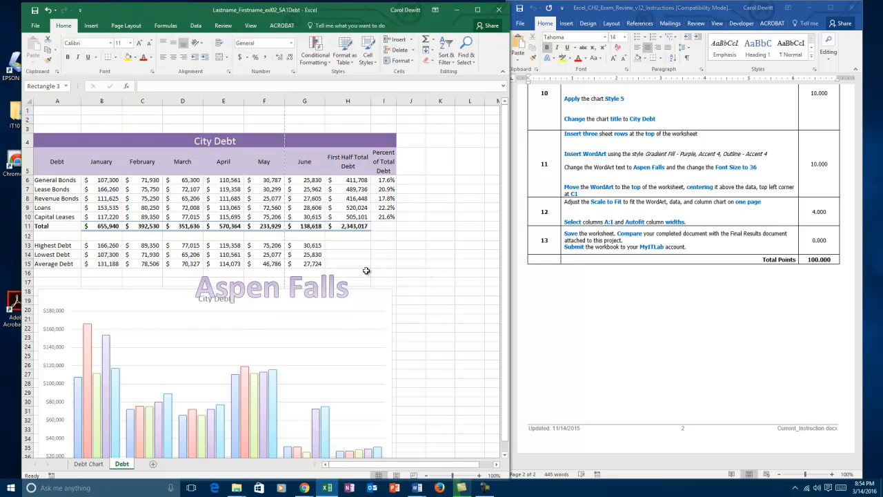
click(336, 290)
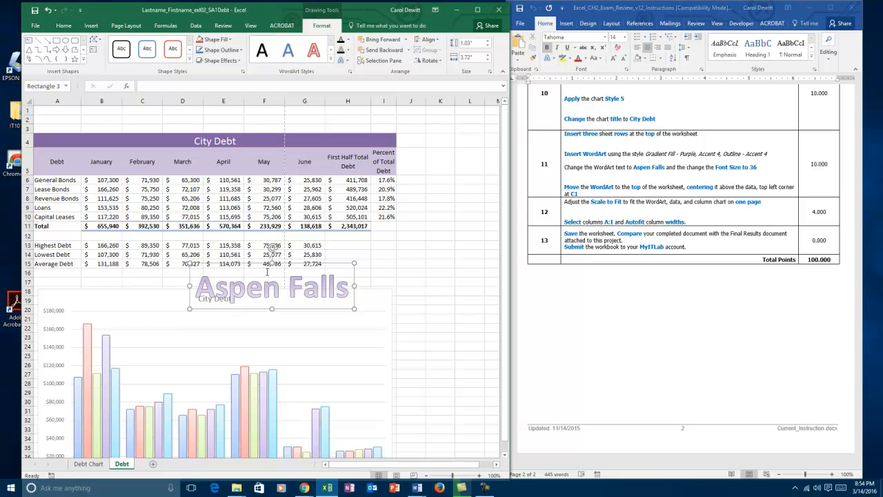
click(65, 28)
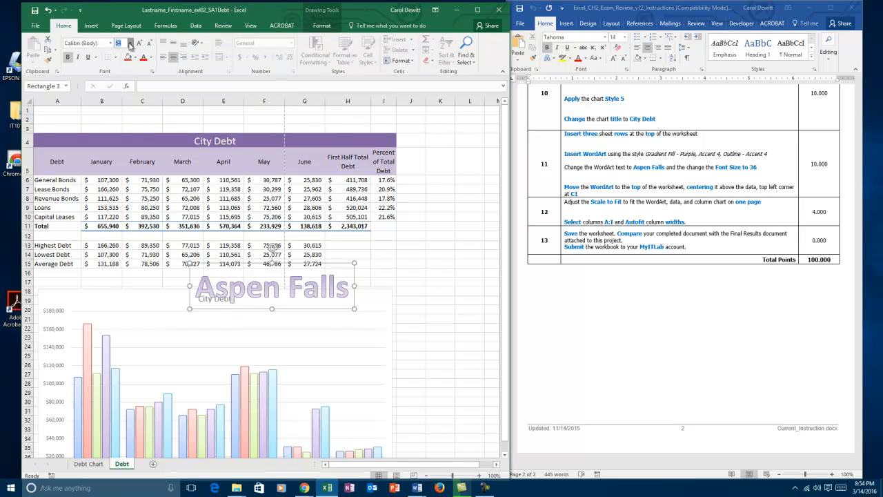
click(129, 43)
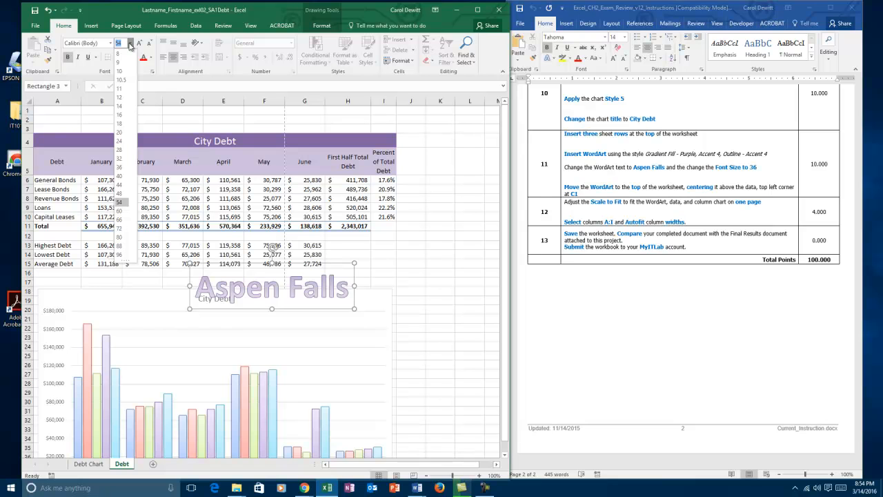
click(120, 168)
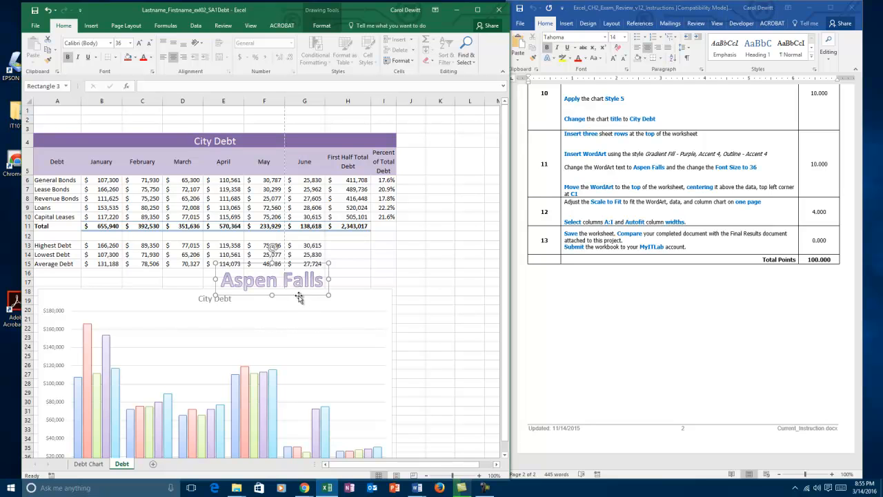
- Move the Aspen Falls WordArt into the blank rows above the data, with its upper-left corner in cell C1
drag(300, 294, 230, 138)
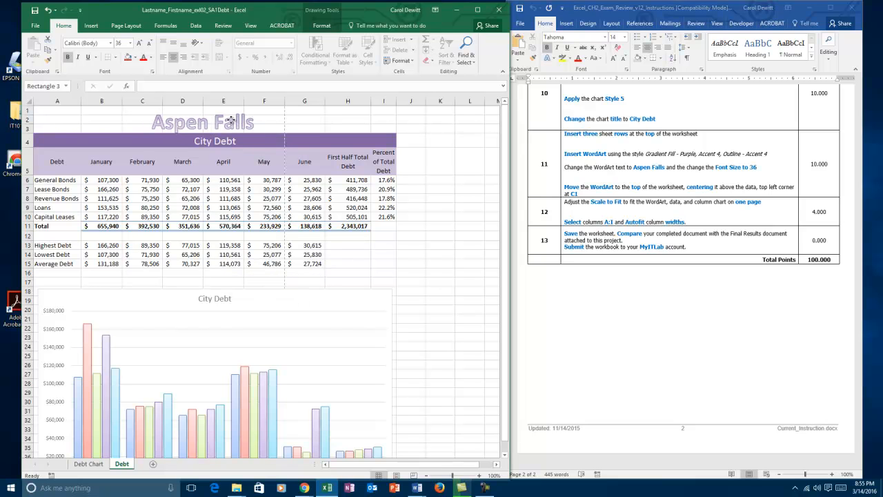
drag(230, 121, 233, 121)
click(420, 312)
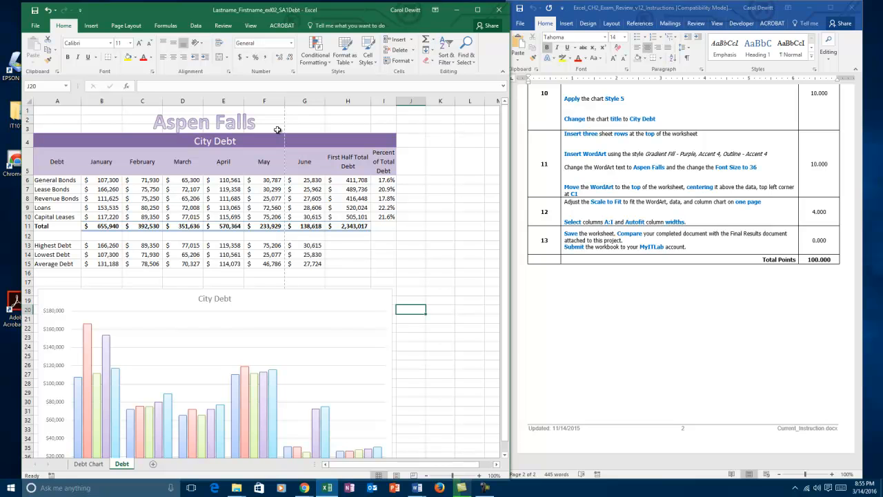
- Scale the Debt worksheet to fit a width of 1 page
click(131, 29)
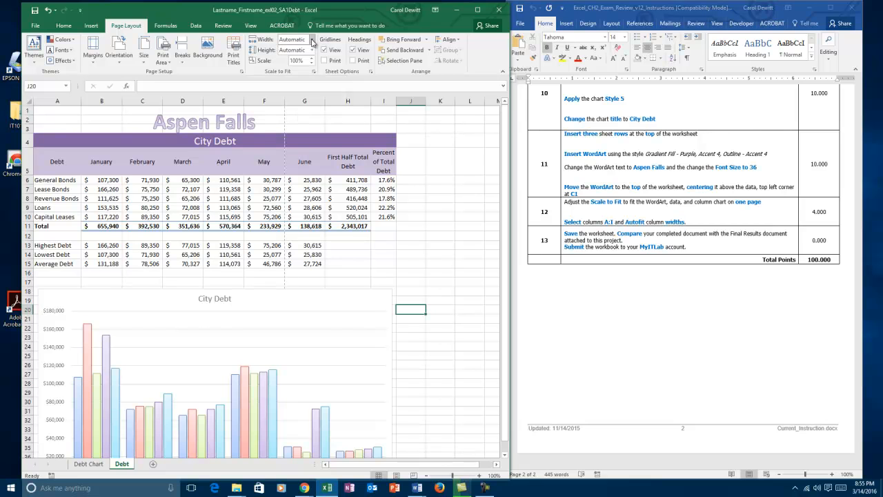
click(312, 42)
click(293, 61)
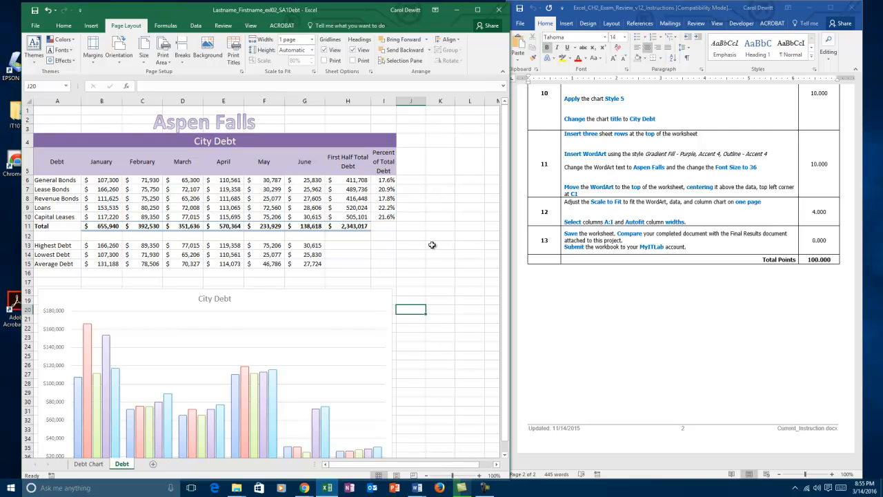
- AutoFit the widths of columns A:I on the Debt worksheet
drag(49, 99, 385, 102)
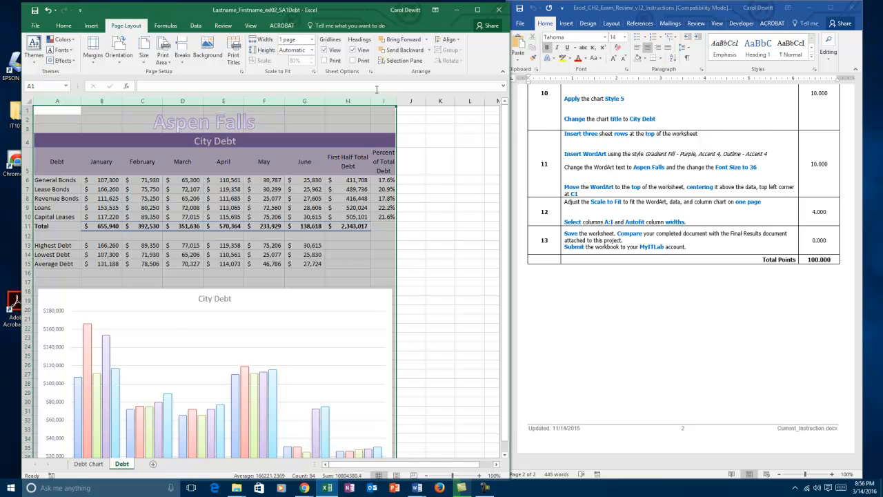
double_click(122, 100)
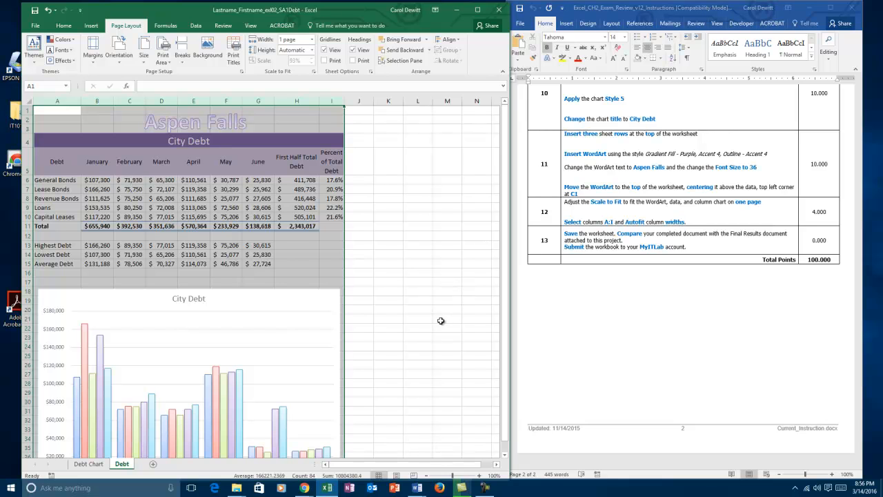
click(380, 198)
- Close the workbook and save its changes
click(499, 8)
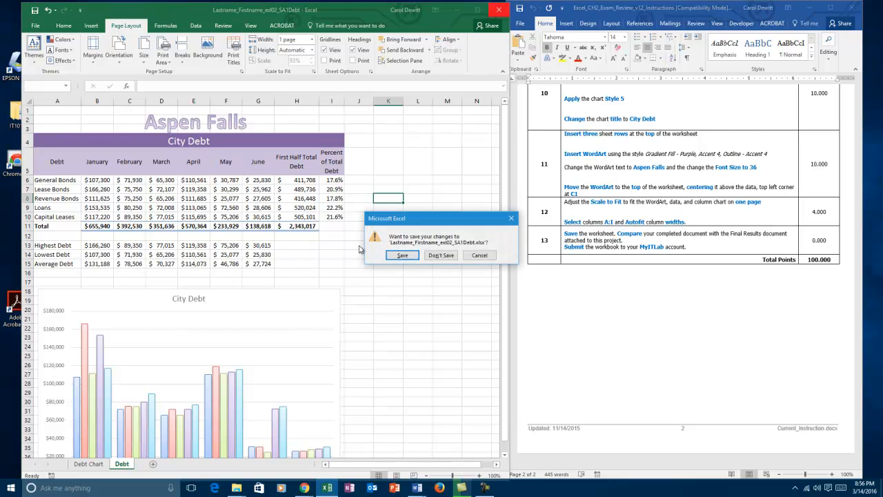
click(402, 255)
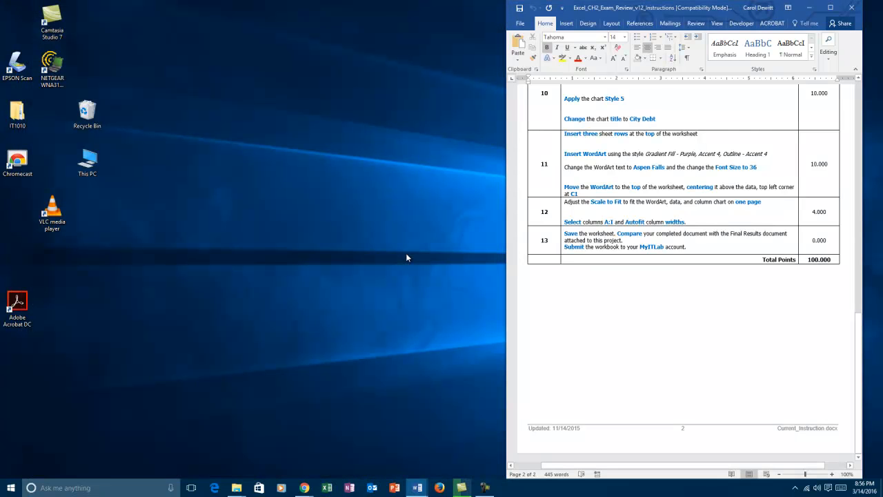
- Switch to the Excel CH2 Exam Review assignment page in Chrome and start choosing the completed file for upload
click(306, 489)
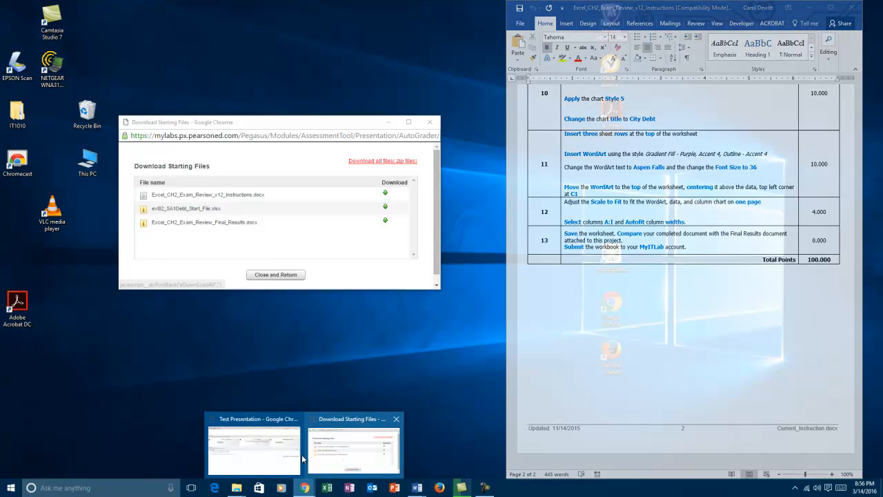
click(276, 452)
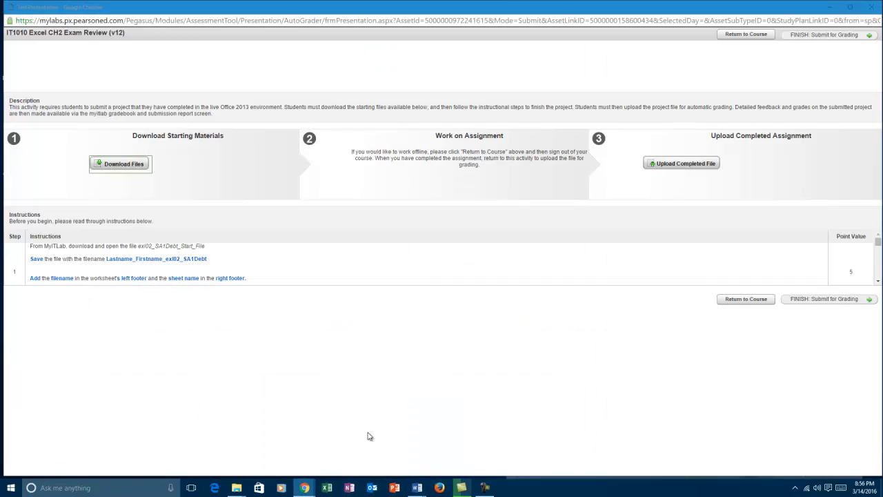
click(694, 164)
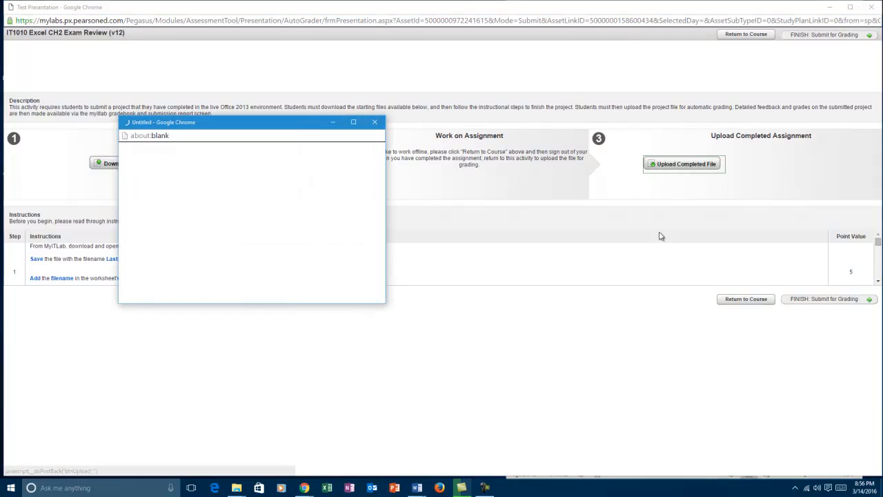
click(190, 188)
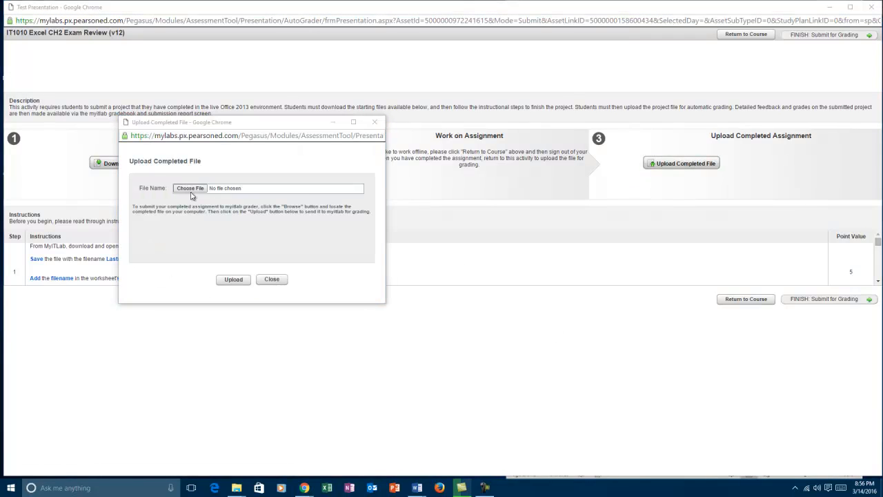